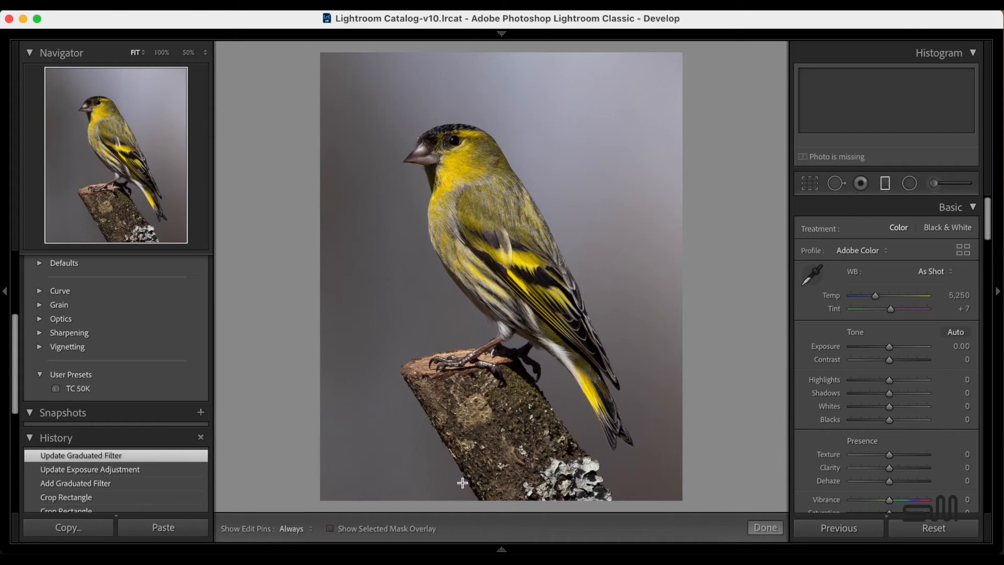
Step: Add a diagonal graduated filter over the lower part of the branch and set its exposure to -0.48
{"action": "left_click_drag", "start_coordinate": [457, 501], "coordinate": [525, 389]}
{"action": "left_click_drag", "start_coordinate": [889, 279], "coordinate": [886, 281]}
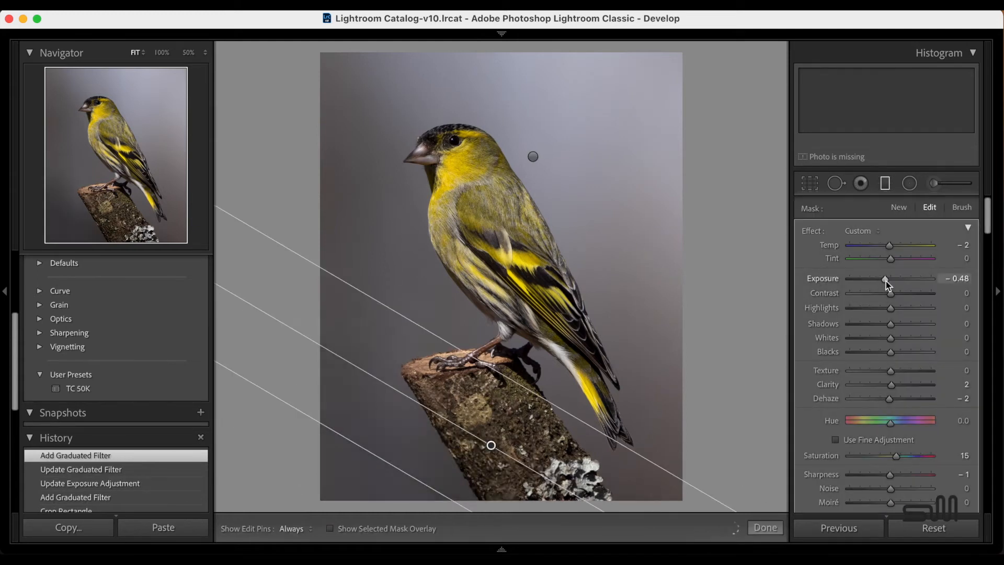
{"action": "left_click", "coordinate": [759, 526]}
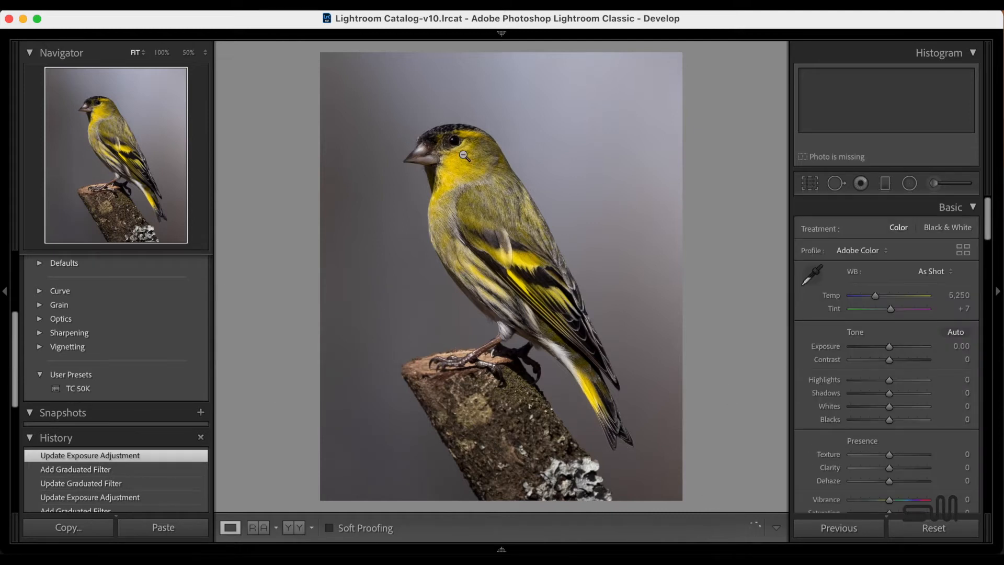
Step: Add a radial filter over the bird's head and body, resized and tilted to follow the line of its back
{"action": "left_click", "coordinate": [908, 184]}
{"action": "left_click_drag", "start_coordinate": [466, 179], "coordinate": [516, 313]}
{"action": "left_click_drag", "start_coordinate": [467, 179], "coordinate": [516, 239]}
{"action": "left_click_drag", "start_coordinate": [512, 98], "coordinate": [452, 113]}
{"action": "left_click_drag", "start_coordinate": [515, 238], "coordinate": [544, 217]}
{"action": "mouse_move", "coordinate": [486, 246]}
{"action": "left_mouse_down"}
{"action": "mouse_move", "coordinate": [506, 243]}
{"action": "mouse_move", "coordinate": [500, 237]}
{"action": "left_mouse_up"}
Step: Set the body filter to Highlights -19, Shadows 24, Exposure 0.41, Clarity 6, Texture 4 and Saturation 18
{"action": "mouse_move", "coordinate": [890, 308]}
{"action": "left_mouse_down"}
{"action": "mouse_move", "coordinate": [875, 309]}
{"action": "mouse_move", "coordinate": [899, 324]}
{"action": "left_mouse_up"}
{"action": "left_click_drag", "start_coordinate": [890, 282], "coordinate": [896, 282]}
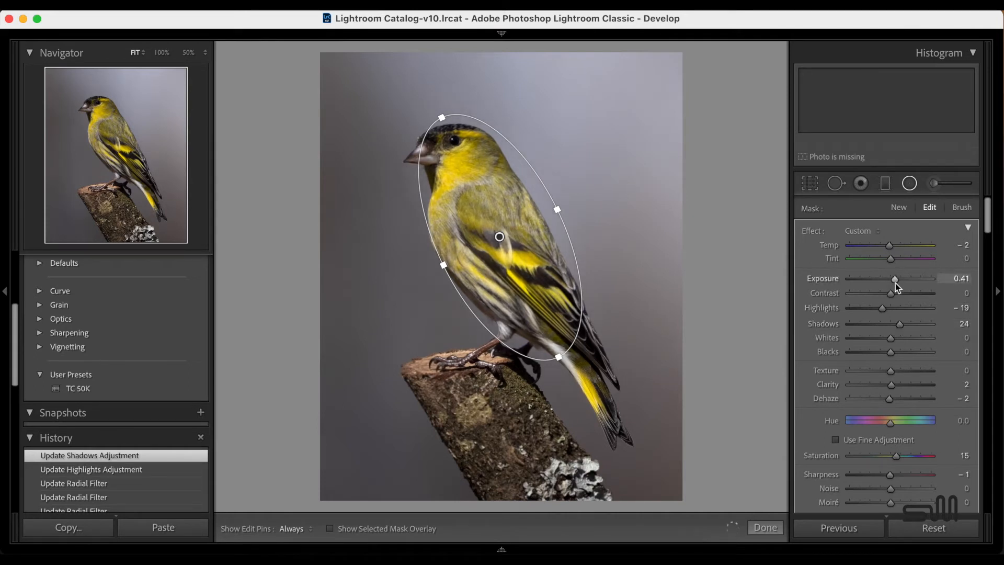
{"action": "left_click_drag", "start_coordinate": [891, 385], "coordinate": [895, 375]}
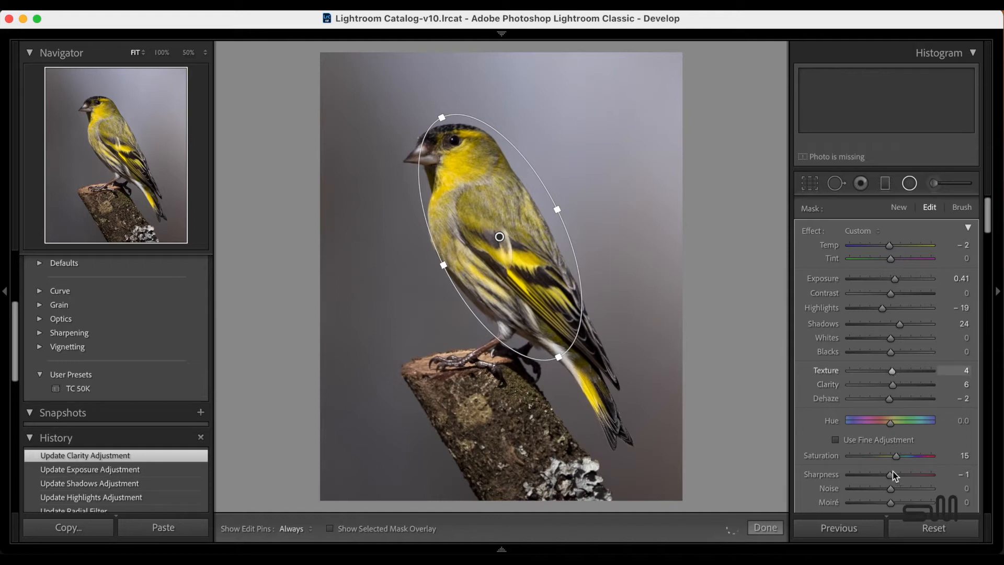
{"action": "left_click_drag", "start_coordinate": [898, 456], "coordinate": [895, 456]}
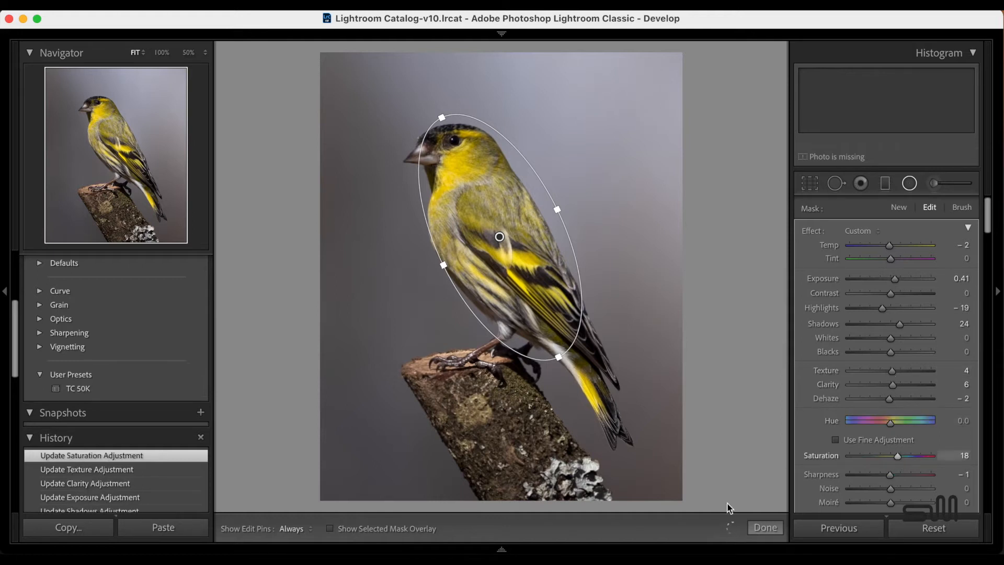
{"action": "left_click", "coordinate": [765, 527]}
{"action": "left_click", "coordinate": [885, 183]}
{"action": "left_click_drag", "start_coordinate": [446, 189], "coordinate": [505, 188]}
{"action": "left_click", "coordinate": [902, 260]}
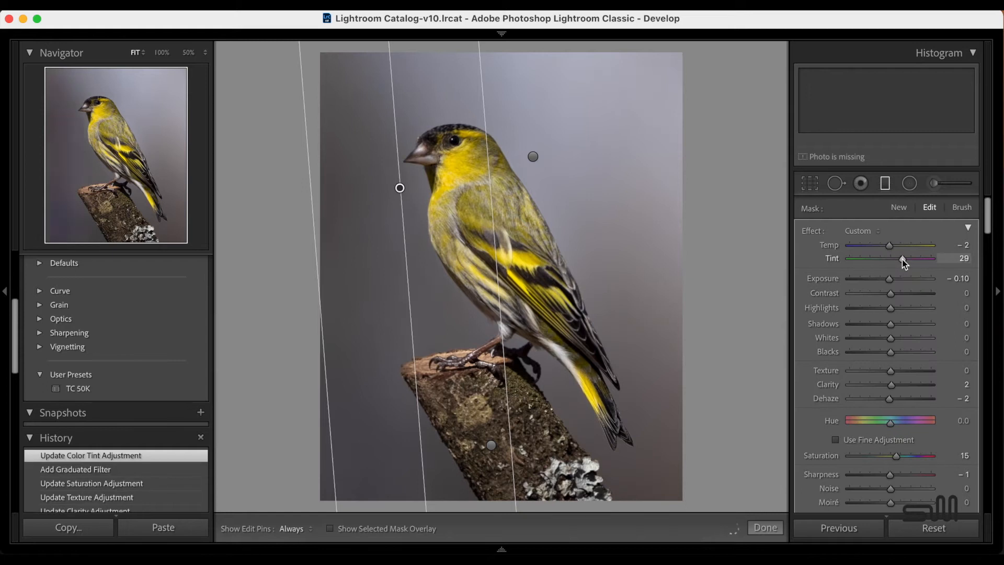
{"action": "left_click", "coordinate": [896, 279]}
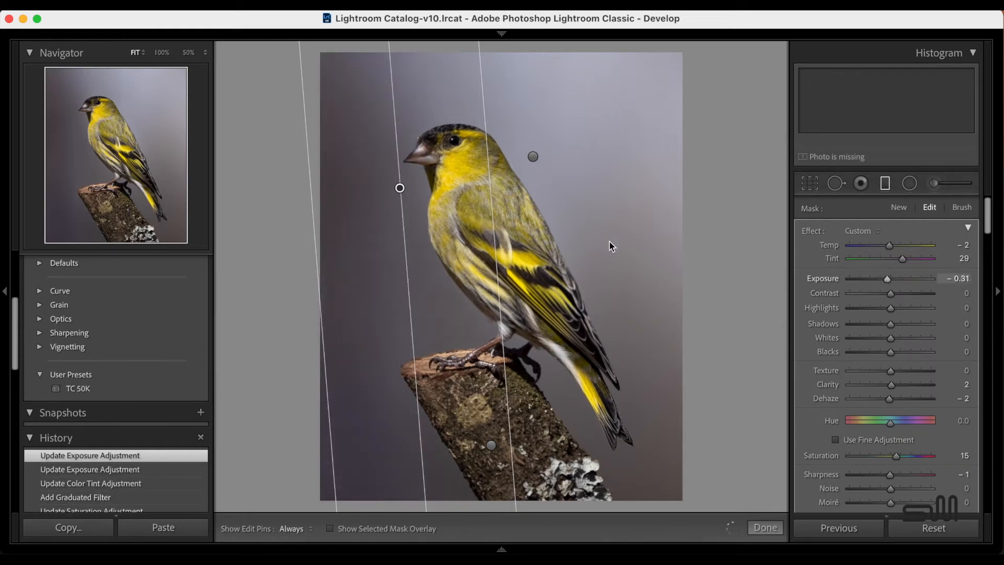
{"action": "left_click_drag", "start_coordinate": [315, 227], "coordinate": [255, 237]}
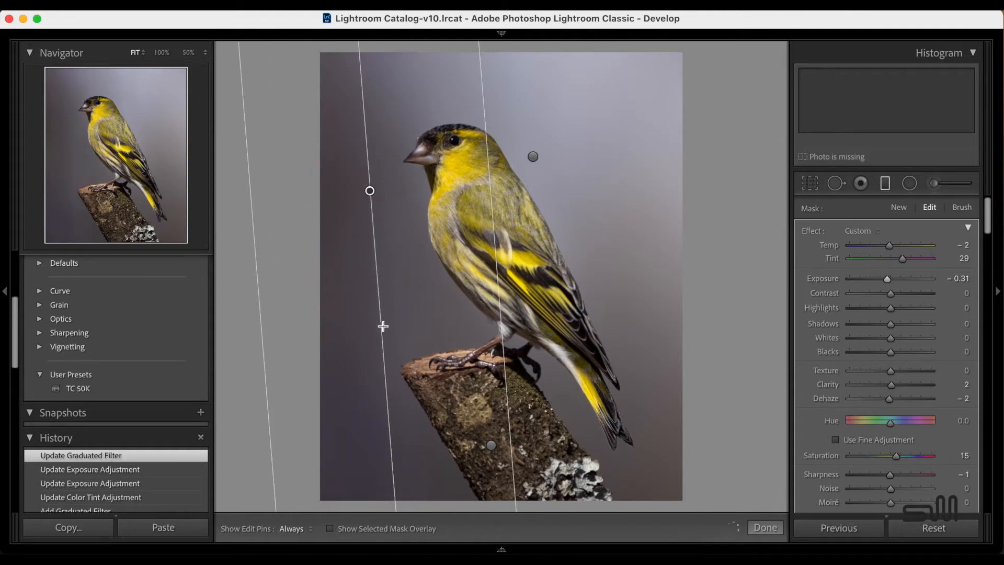
{"action": "left_click_drag", "start_coordinate": [383, 326], "coordinate": [402, 328]}
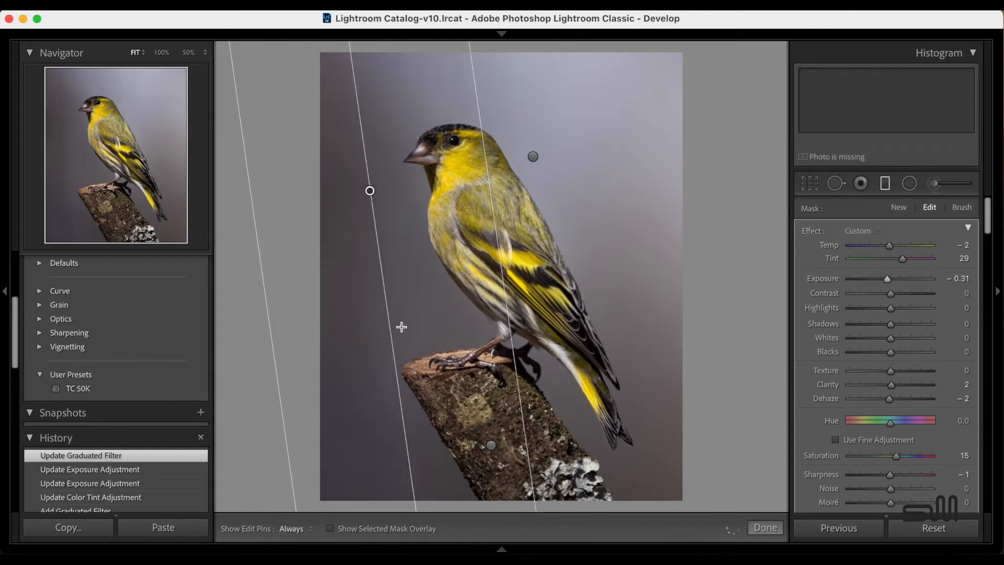
{"action": "key", "text": "BackSpace"}
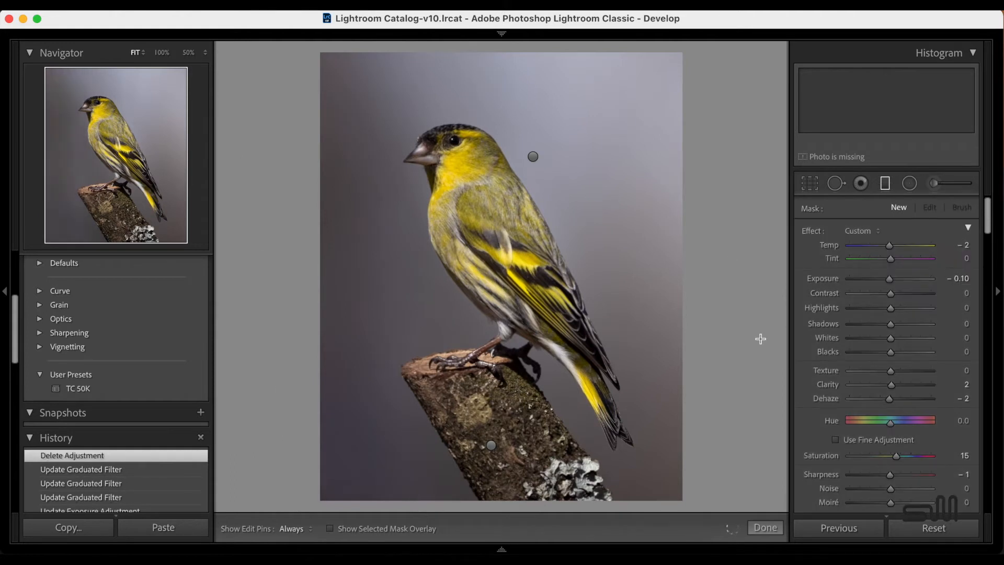
{"action": "left_click", "coordinate": [766, 528]}
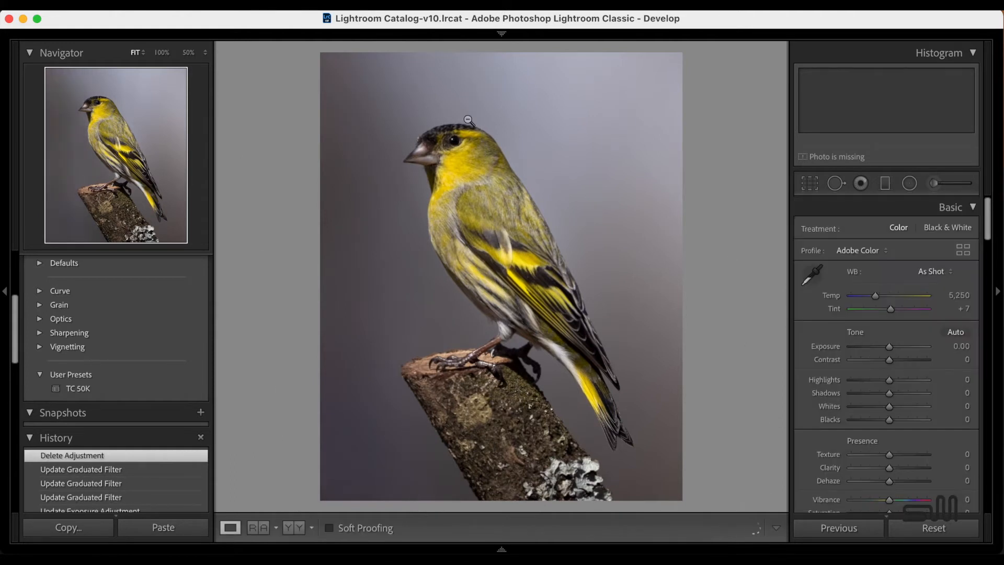
Step: Add a tilted radial filter around the bird's dark crown and eye
{"action": "left_click", "coordinate": [468, 119]}
{"action": "left_click_drag", "start_coordinate": [426, 126], "coordinate": [544, 344]}
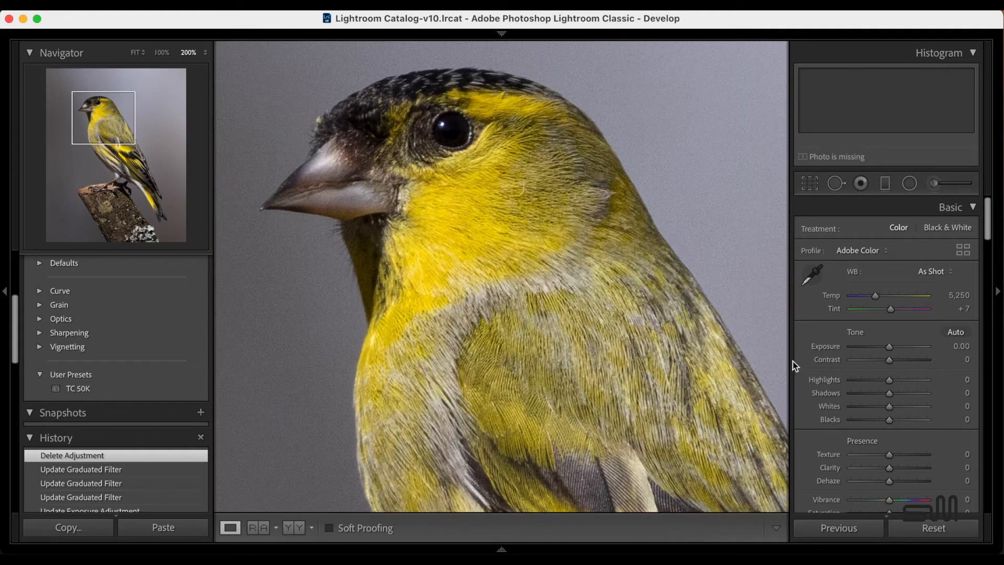
{"action": "left_click", "coordinate": [910, 184]}
{"action": "left_click_drag", "start_coordinate": [513, 130], "coordinate": [515, 130]}
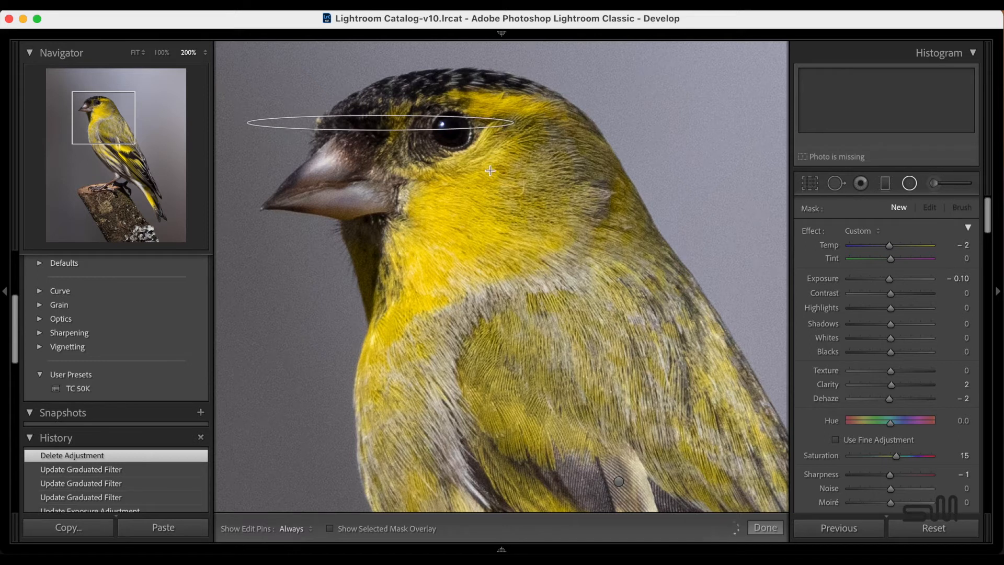
{"action": "left_click_drag", "start_coordinate": [490, 171], "coordinate": [490, 171]}
{"action": "mouse_move", "coordinate": [381, 122]}
{"action": "left_mouse_down"}
{"action": "mouse_move", "coordinate": [386, 143]}
{"action": "mouse_move", "coordinate": [391, 118]}
{"action": "left_mouse_up"}
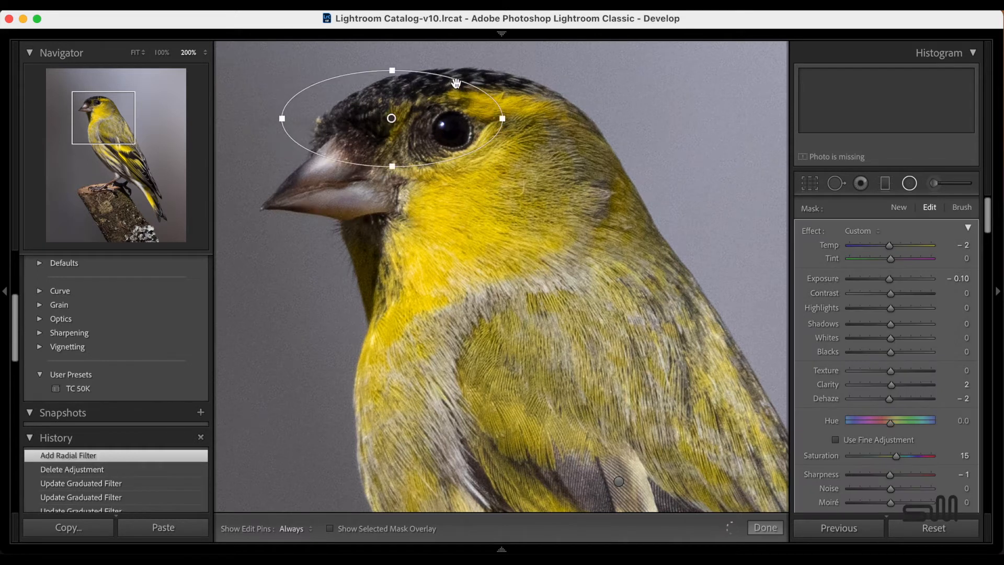
{"action": "left_click_drag", "start_coordinate": [486, 68], "coordinate": [466, 45]}
Step: Set the head filter's Shadows to 42 and Exposure to 0.20, and finish the radial filter edit
{"action": "left_click_drag", "start_coordinate": [890, 325], "coordinate": [925, 326]}
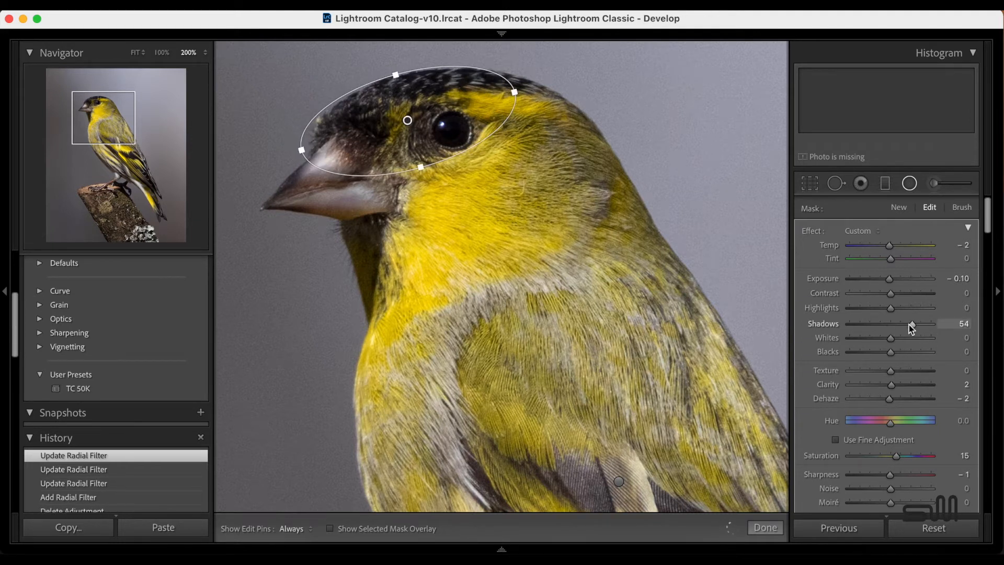
{"action": "left_click_drag", "start_coordinate": [892, 283], "coordinate": [898, 283]}
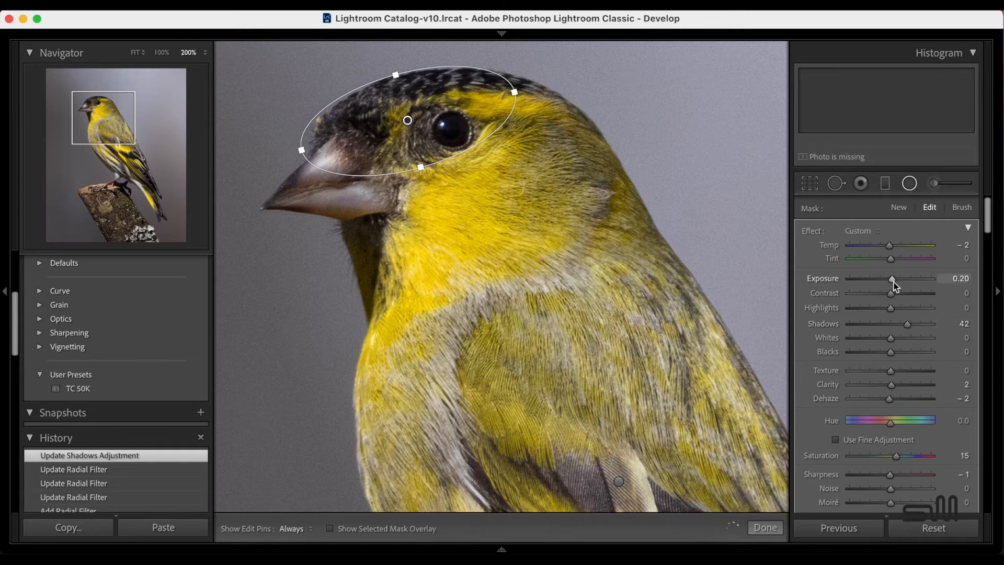
{"action": "left_click", "coordinate": [765, 527]}
{"action": "left_click", "coordinate": [523, 251]}
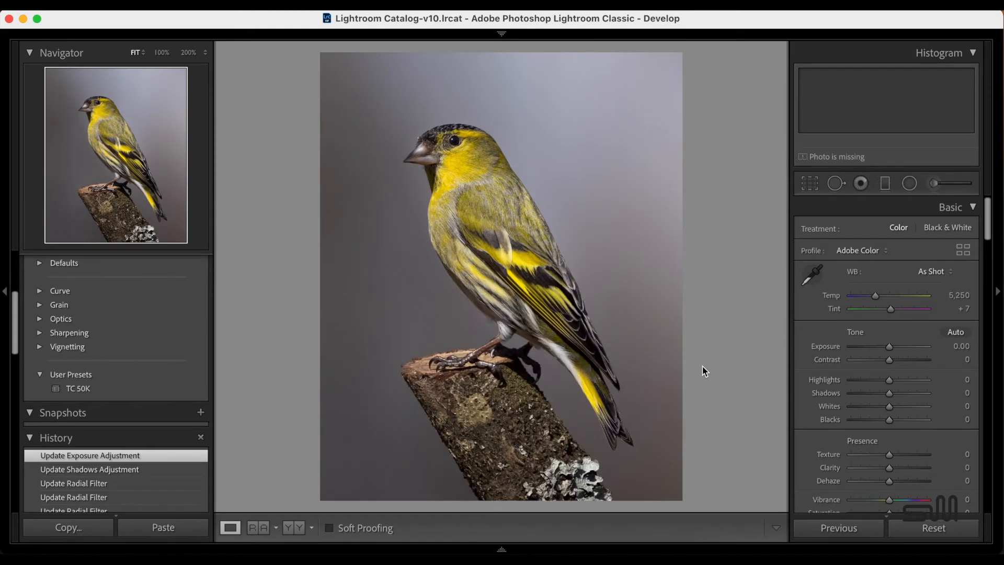
Step: Export the edited bird photo to the hard drive
{"action": "left_click", "coordinate": [137, 5]}
{"action": "left_click", "coordinate": [157, 172]}
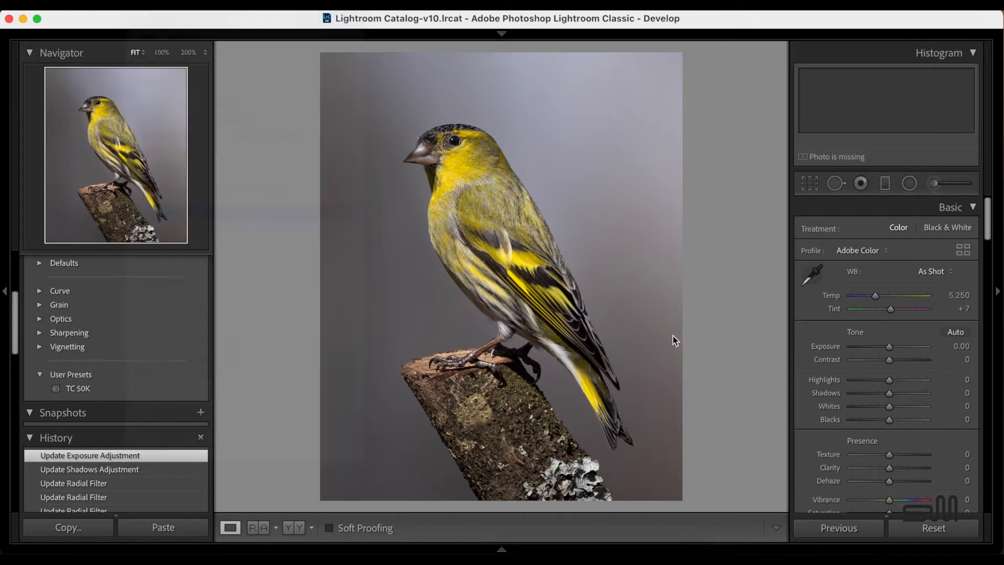
{"action": "left_click", "coordinate": [723, 445]}
{"action": "left_click", "coordinate": [707, 335]}
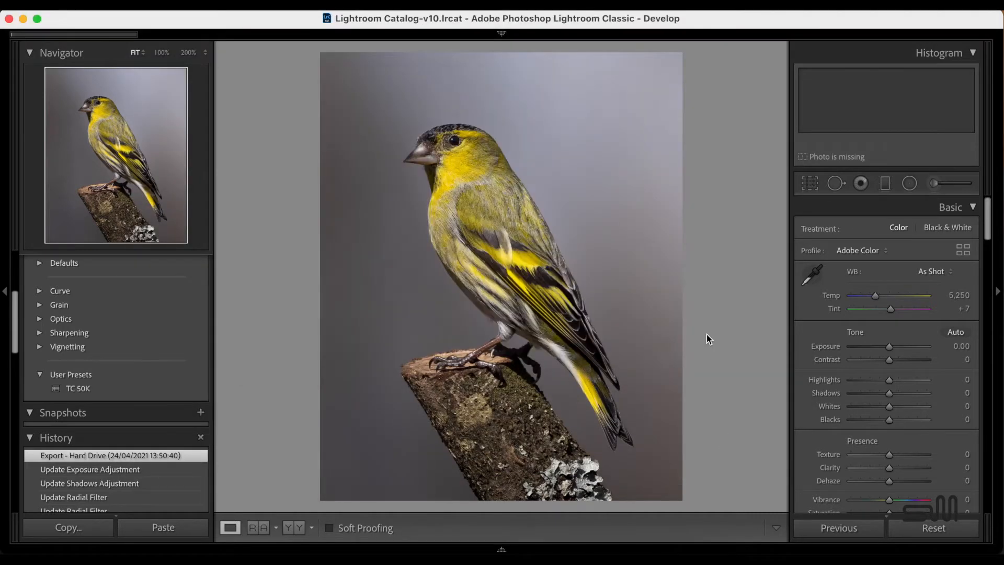
Step: Set the Tint of the existing graduated filter behind the bird's head to 20
{"action": "left_click", "coordinate": [887, 184]}
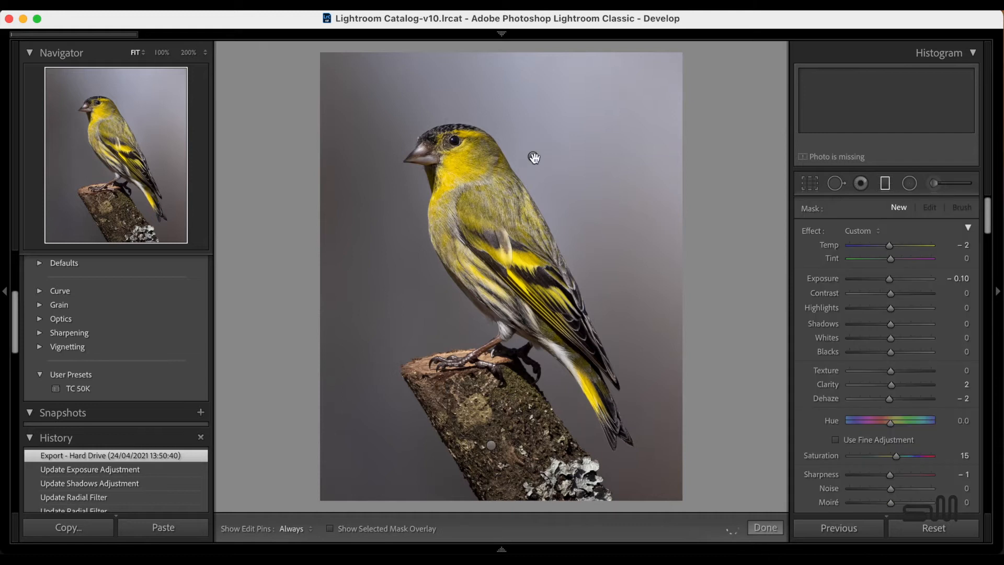
{"action": "left_click", "coordinate": [533, 157]}
{"action": "left_click", "coordinate": [899, 259]}
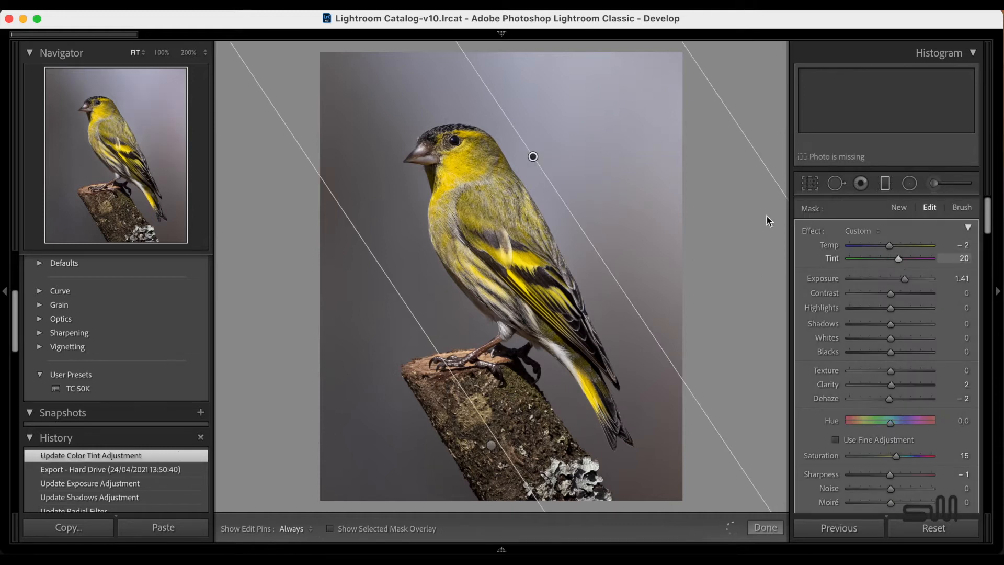
{"action": "left_click", "coordinate": [778, 532]}
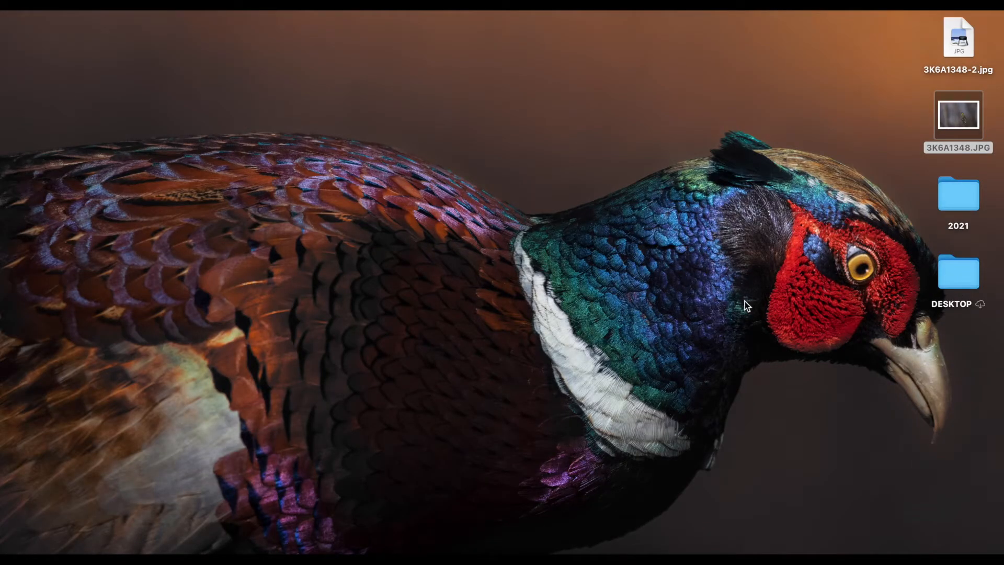
Step: Minimize Lightroom Classic and open 3K6A1348-2.jpg from the desktop in Photoshop
{"action": "key", "text": "super+Tab"}
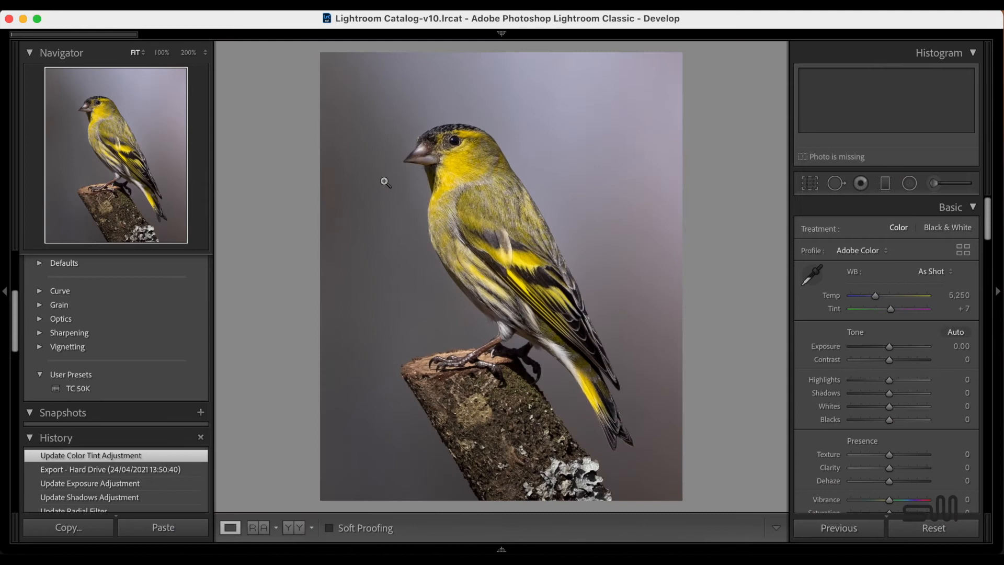
{"action": "key", "text": "super+d"}
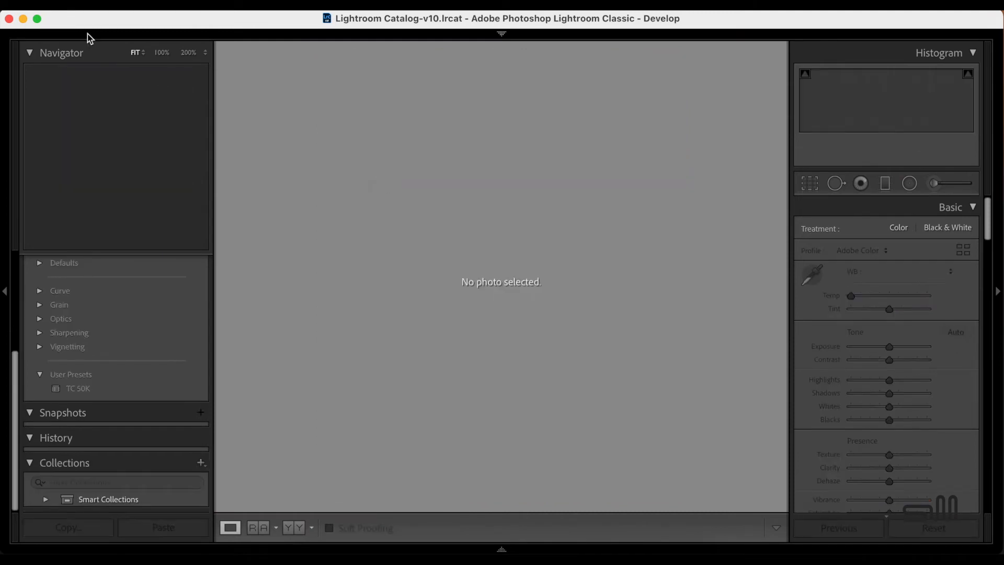
{"action": "left_click", "coordinate": [24, 19]}
{"action": "left_click_drag", "start_coordinate": [959, 37], "coordinate": [422, 552]}
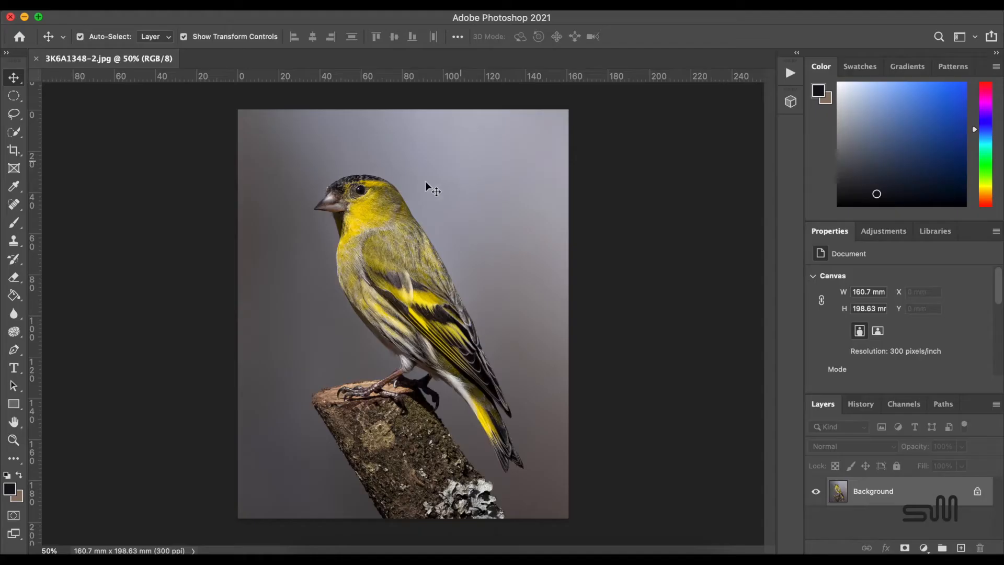
Step: Choose the Dodge tool and reduce its brush size to 19 px for working on the bird's eye
{"action": "scroll", "coordinate": [337, 203], "scroll_direction": "up", "scroll_amount": 5}
{"action": "scroll", "coordinate": [336, 203], "scroll_direction": "up", "scroll_amount": 5}
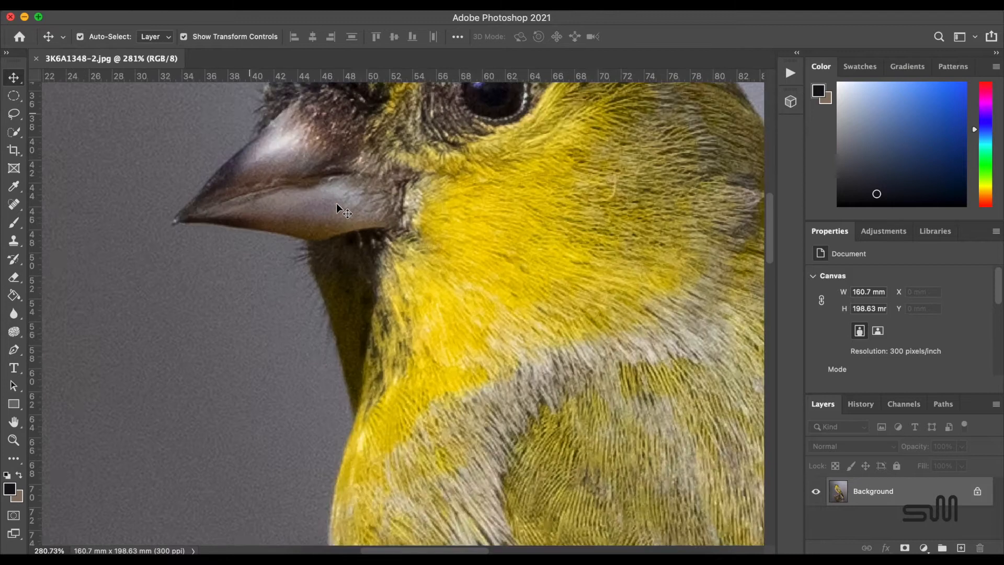
{"action": "scroll", "coordinate": [537, 271], "scroll_direction": "up", "scroll_amount": 3}
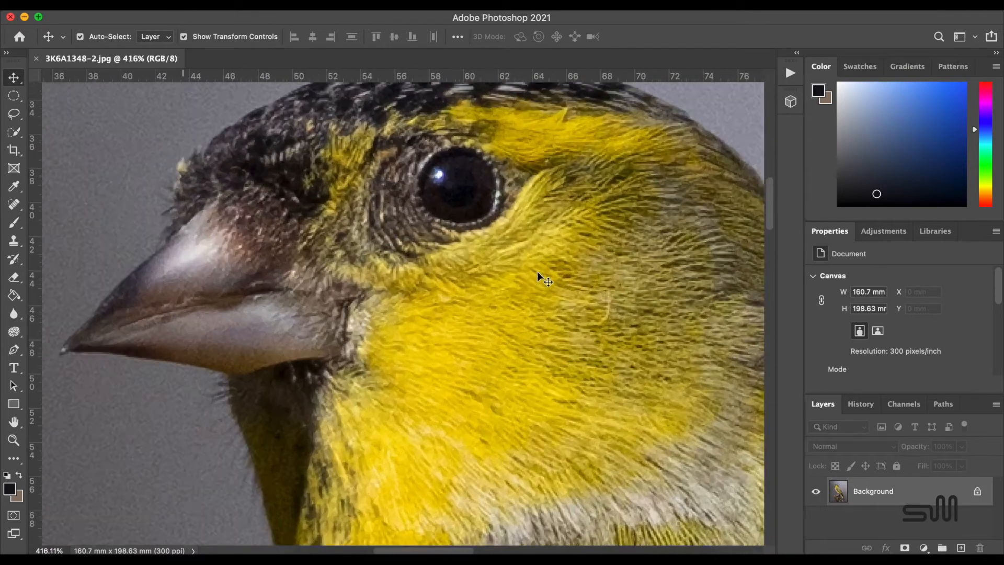
{"action": "right_click", "coordinate": [14, 332]}
{"action": "left_click", "coordinate": [58, 329]}
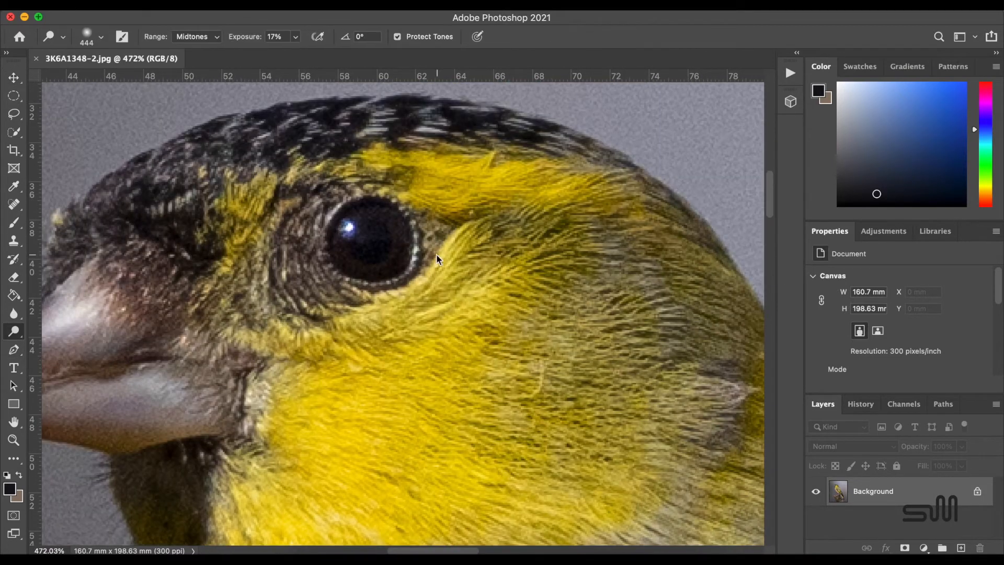
{"action": "left_click", "coordinate": [102, 38]}
{"action": "left_click", "coordinate": [98, 78]}
{"action": "left_click", "coordinate": [86, 78]}
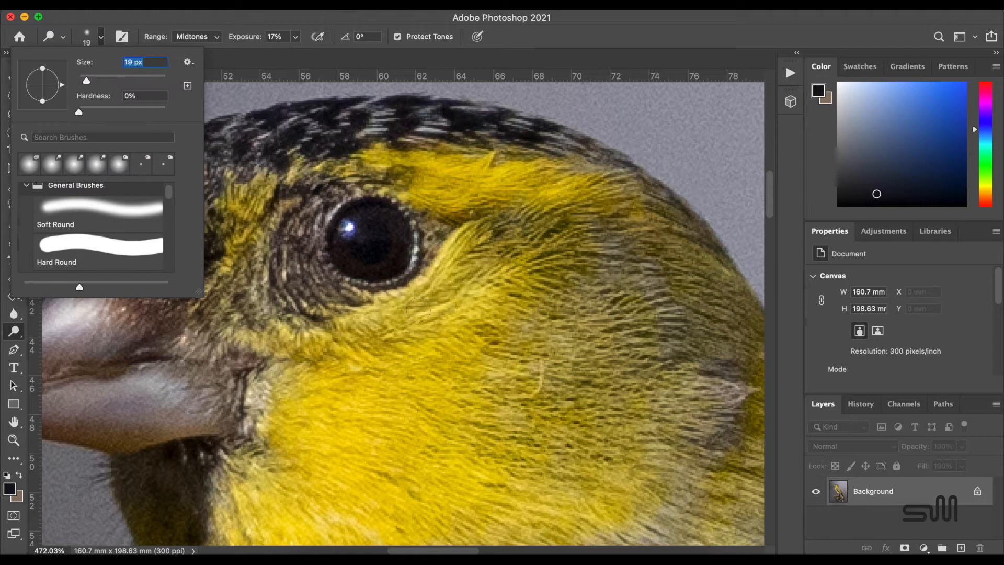
{"action": "left_click", "coordinate": [375, 216]}
Step: Dodge the midtones of the iris behind the pupil using a 12 px brush at 27% exposure
{"action": "left_click", "coordinate": [101, 38]}
{"action": "left_click", "coordinate": [295, 37]}
{"action": "left_click", "coordinate": [301, 55]}
{"action": "left_click", "coordinate": [399, 244]}
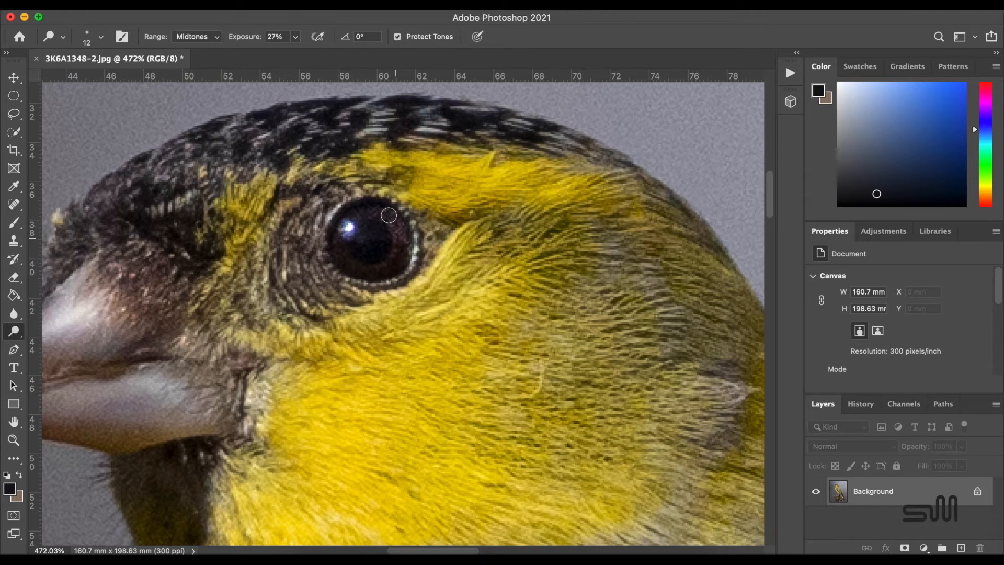
Step: Set the Dodge range to Shadows and lighten the iris around the pupil from its upper to its lower edge
{"action": "left_click", "coordinate": [196, 36]}
{"action": "left_click", "coordinate": [193, 24]}
{"action": "left_click_drag", "start_coordinate": [373, 215], "coordinate": [372, 270]}
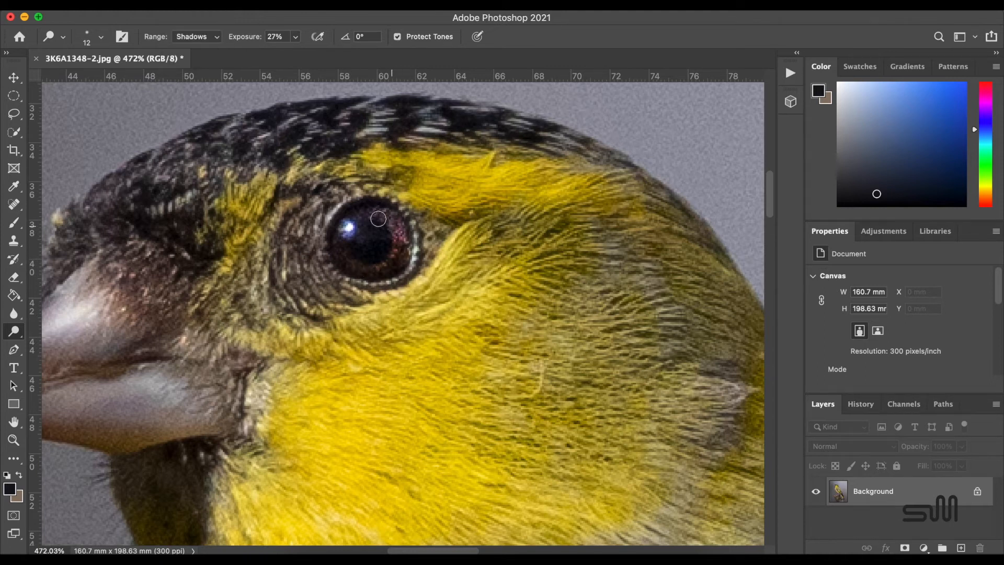
Step: Set the Dodge tool's tonal range to Highlights for the bird's iris
{"action": "left_click", "coordinate": [196, 37]}
{"action": "left_click", "coordinate": [195, 63]}
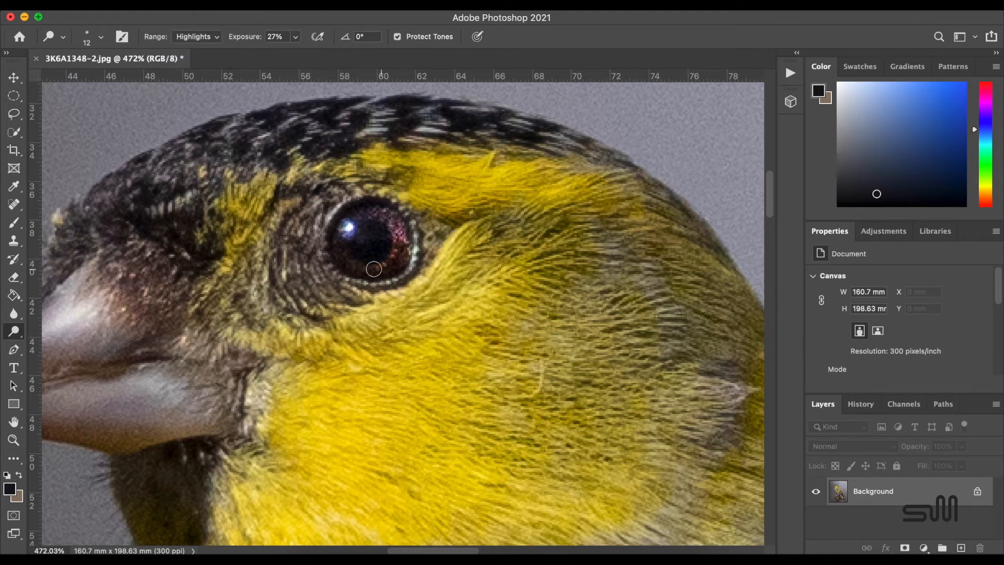
{"action": "scroll", "coordinate": [397, 238], "scroll_direction": "down", "scroll_amount": 5}
{"action": "scroll", "coordinate": [397, 238], "scroll_direction": "down", "scroll_amount": 4}
{"action": "scroll", "coordinate": [398, 334], "scroll_direction": "up", "scroll_amount": 8}
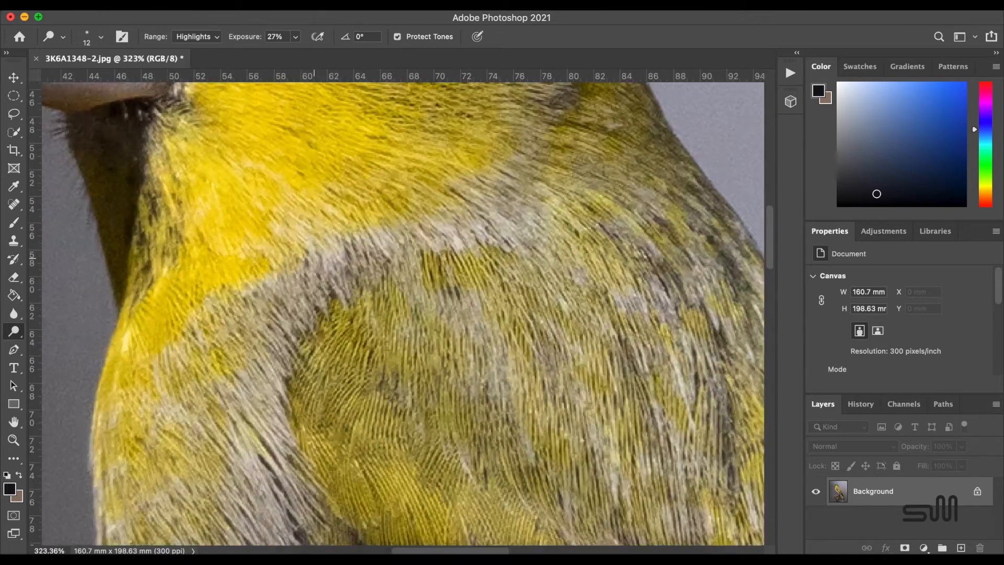
Step: Change the Dodge tonal range again and brighten the iris around the pupil with another stroke
{"action": "left_click", "coordinate": [196, 36]}
{"action": "left_click", "coordinate": [194, 17]}
{"action": "left_click_drag", "start_coordinate": [351, 238], "coordinate": [330, 190]}
Step: Soften the brightened iris around the pupil using the Blur tool with a 22 px brush
{"action": "left_click", "coordinate": [15, 314]}
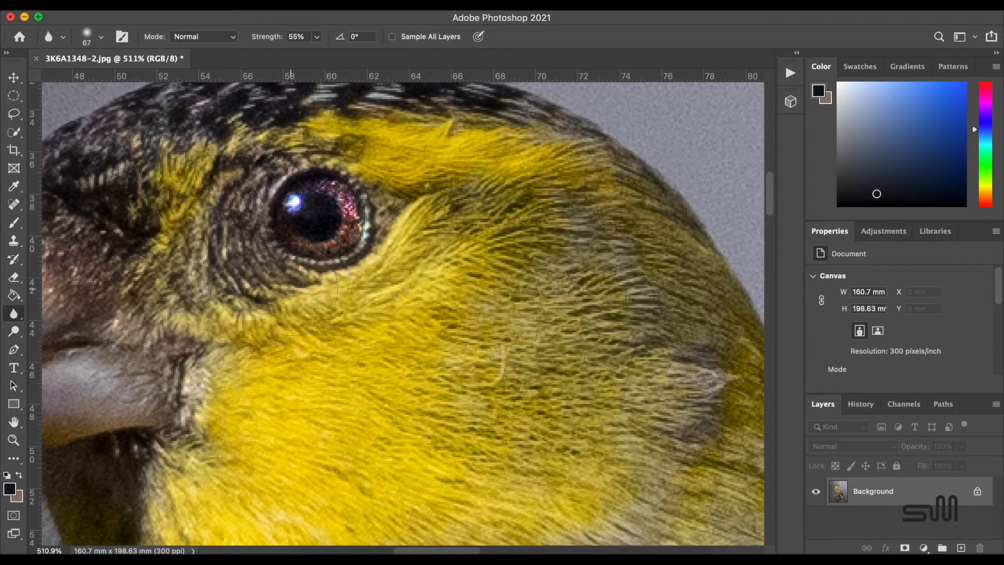
{"action": "left_click", "coordinate": [101, 36]}
{"action": "left_click_drag", "start_coordinate": [106, 81], "coordinate": [87, 80]}
{"action": "mouse_move", "coordinate": [325, 189]}
{"action": "left_mouse_down"}
{"action": "mouse_move", "coordinate": [347, 219]}
{"action": "mouse_move", "coordinate": [300, 244]}
{"action": "left_mouse_up"}
{"action": "scroll", "coordinate": [299, 244], "scroll_direction": "down", "scroll_amount": 10}
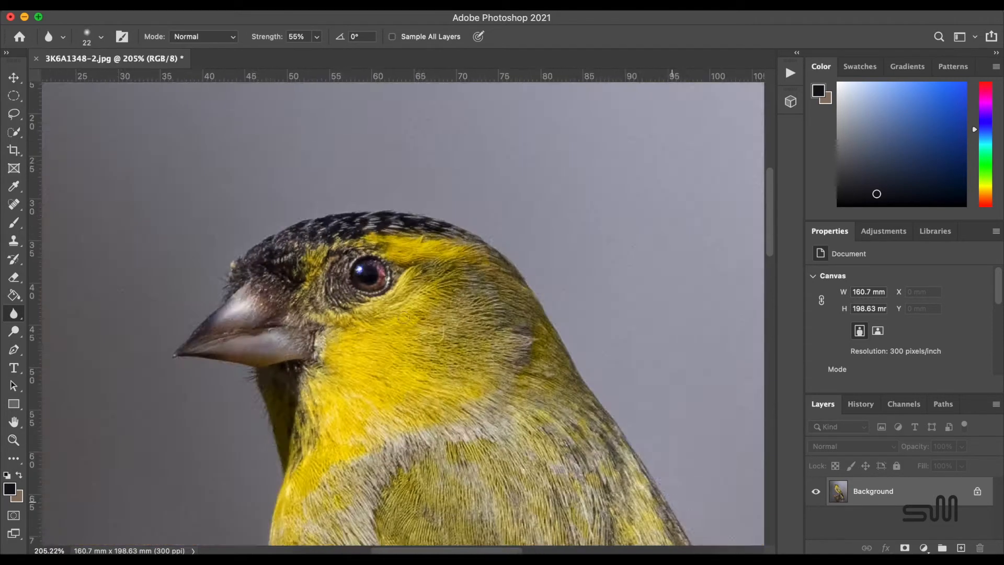
Step: Darken the line between the upper and lower beak using the Burn tool with a 3 px brush, Shadows range and 34% exposure
{"action": "scroll", "coordinate": [323, 429], "scroll_direction": "up", "scroll_amount": 10}
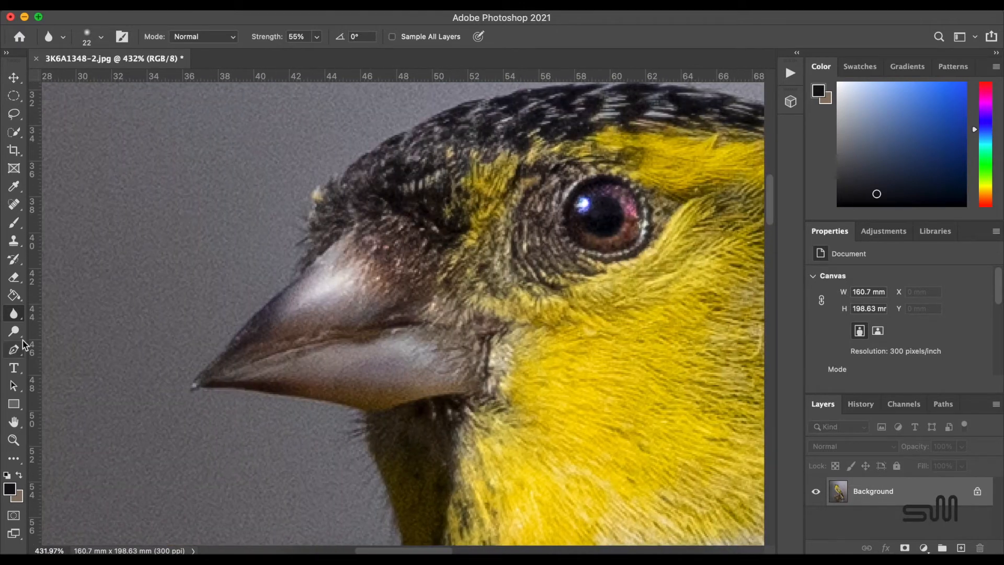
{"action": "left_click", "coordinate": [17, 316]}
{"action": "left_click", "coordinate": [17, 331]}
{"action": "left_click", "coordinate": [71, 345]}
{"action": "left_click", "coordinate": [100, 35]}
{"action": "left_click_drag", "start_coordinate": [103, 80], "coordinate": [82, 80]}
{"action": "left_click_drag", "start_coordinate": [210, 376], "coordinate": [223, 372]}
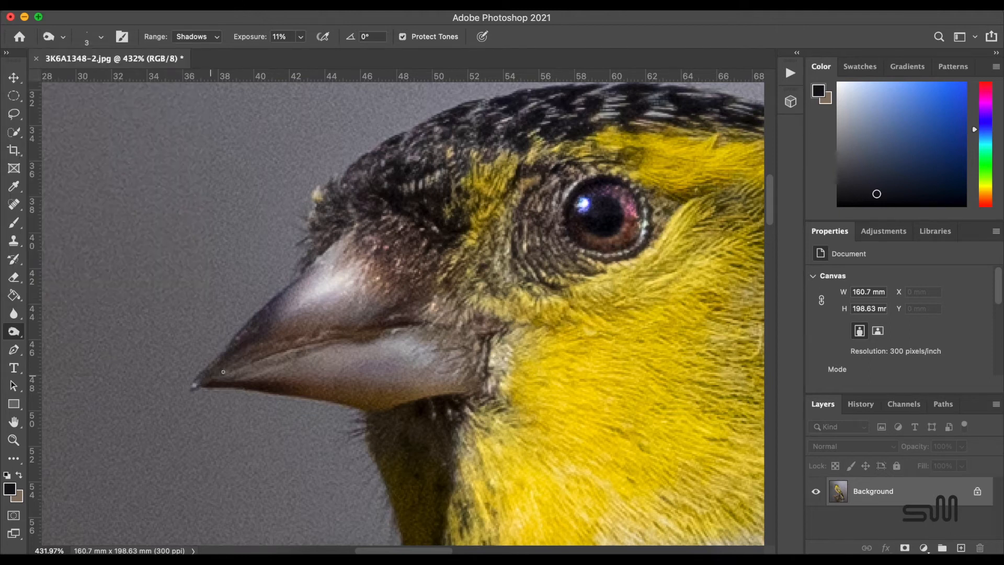
{"action": "left_click_drag", "start_coordinate": [302, 41], "coordinate": [318, 61]}
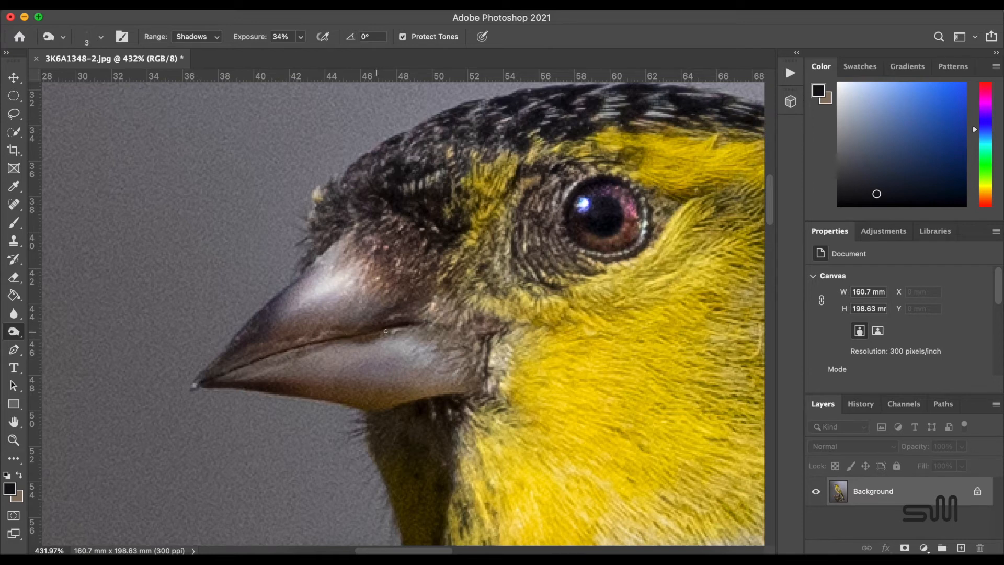
Step: Darken the beak line near its tip further with the Burn tool set to Midtones and a 7 px brush
{"action": "left_click", "coordinate": [196, 36]}
{"action": "left_click", "coordinate": [203, 48]}
{"action": "left_click", "coordinate": [101, 36]}
{"action": "left_click", "coordinate": [209, 380]}
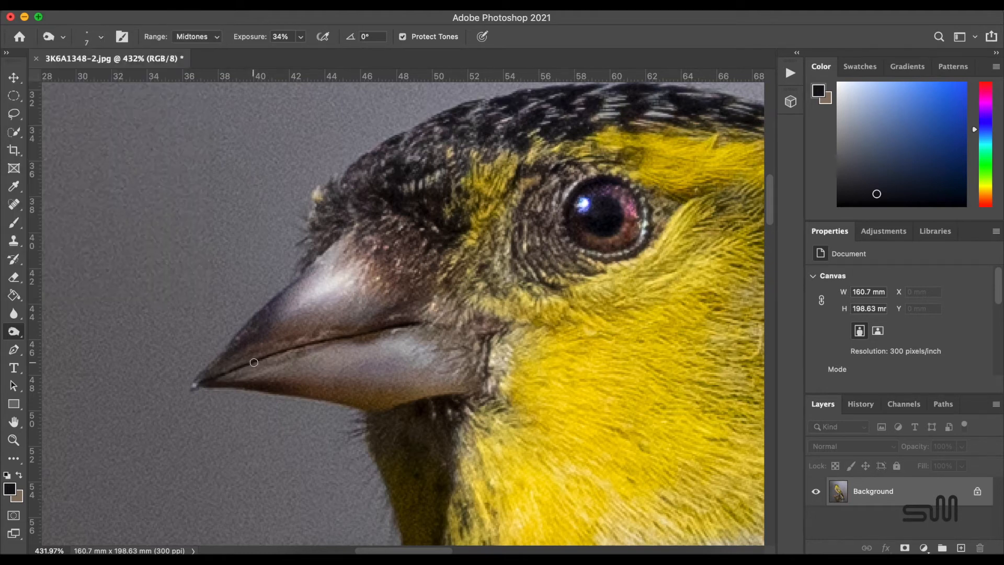
Step: Add a Color Lookup adjustment layer to the bird photo using the Kodak Killer_4 3DLUT
{"action": "scroll", "coordinate": [240, 444], "scroll_direction": "down", "scroll_amount": 5}
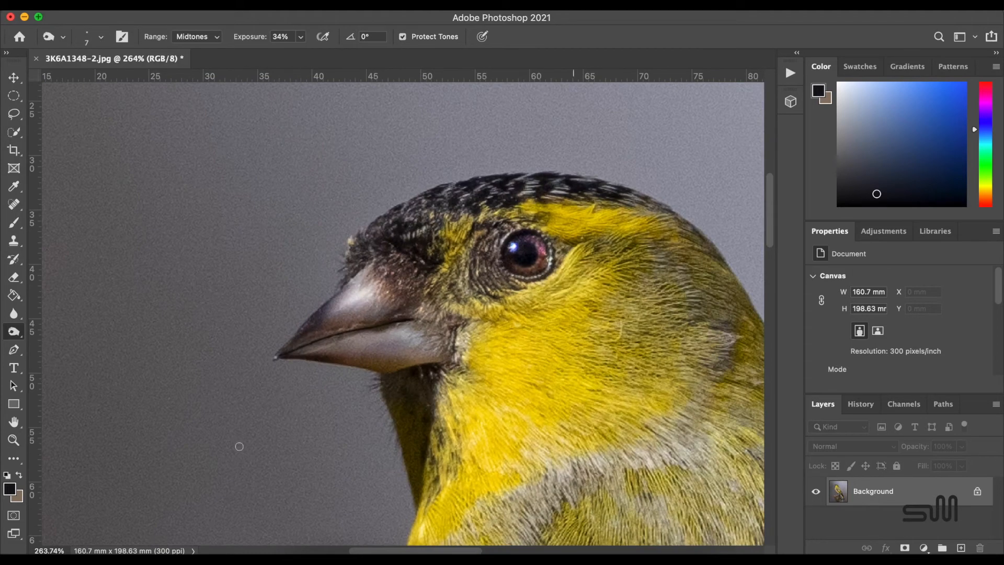
{"action": "scroll", "coordinate": [239, 446], "scroll_direction": "up", "scroll_amount": 5}
{"action": "scroll", "coordinate": [239, 446], "scroll_direction": "down", "scroll_amount": 10}
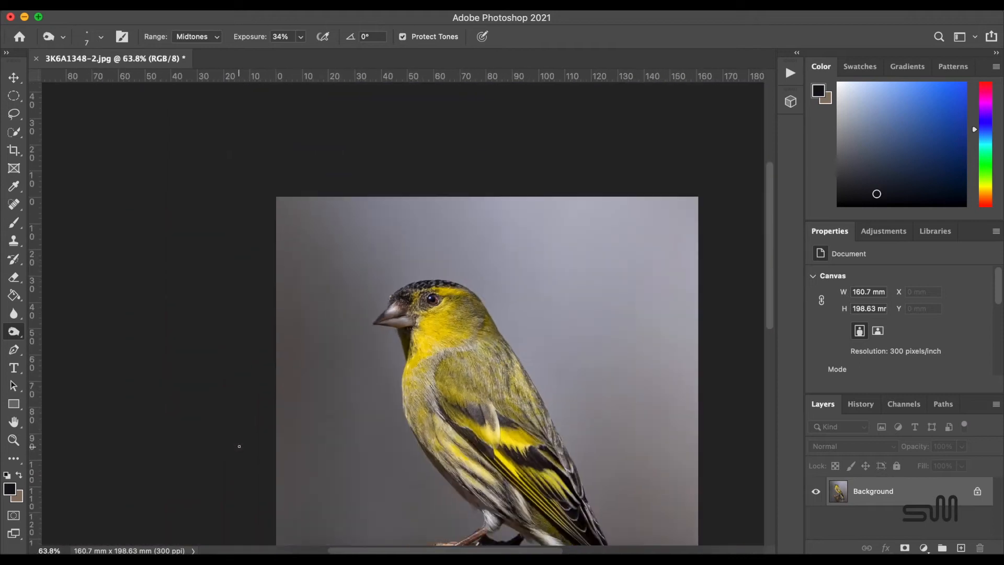
{"action": "scroll", "coordinate": [362, 357], "scroll_direction": "up", "scroll_amount": 2}
{"action": "scroll", "coordinate": [362, 357], "scroll_direction": "down", "scroll_amount": 2}
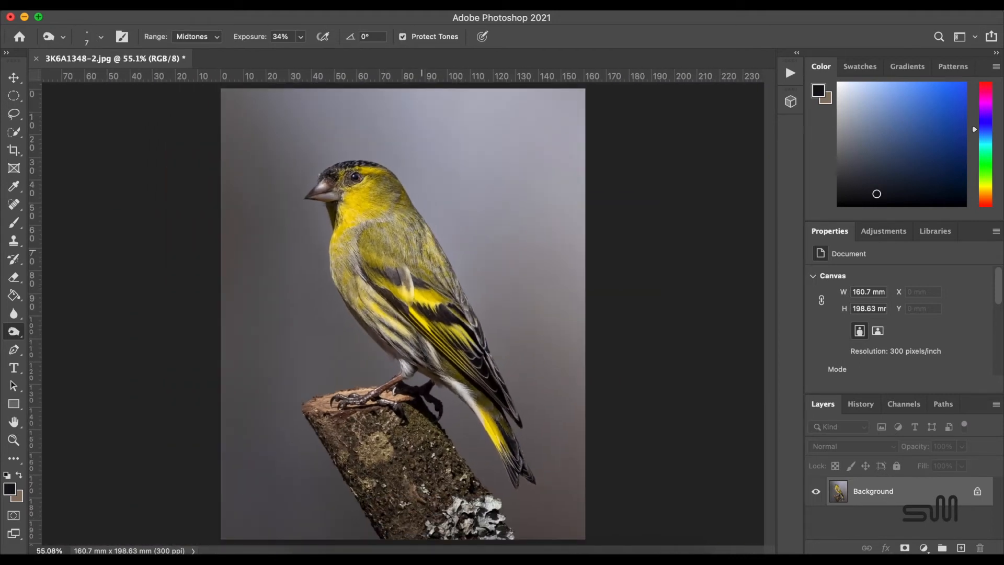
{"action": "left_click", "coordinate": [883, 230]}
{"action": "left_click", "coordinate": [891, 293]}
{"action": "left_click", "coordinate": [895, 277]}
{"action": "left_click", "coordinate": [837, 439]}
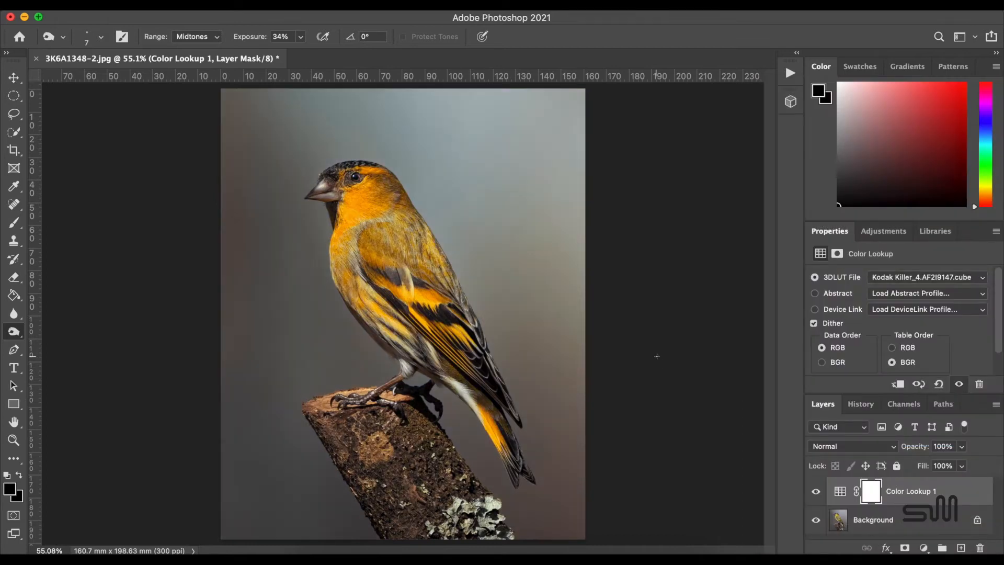
Step: Mask the colour lookup off the bird's head and body with a black 252 px brush at 100% opacity
{"action": "key", "text": "b"}
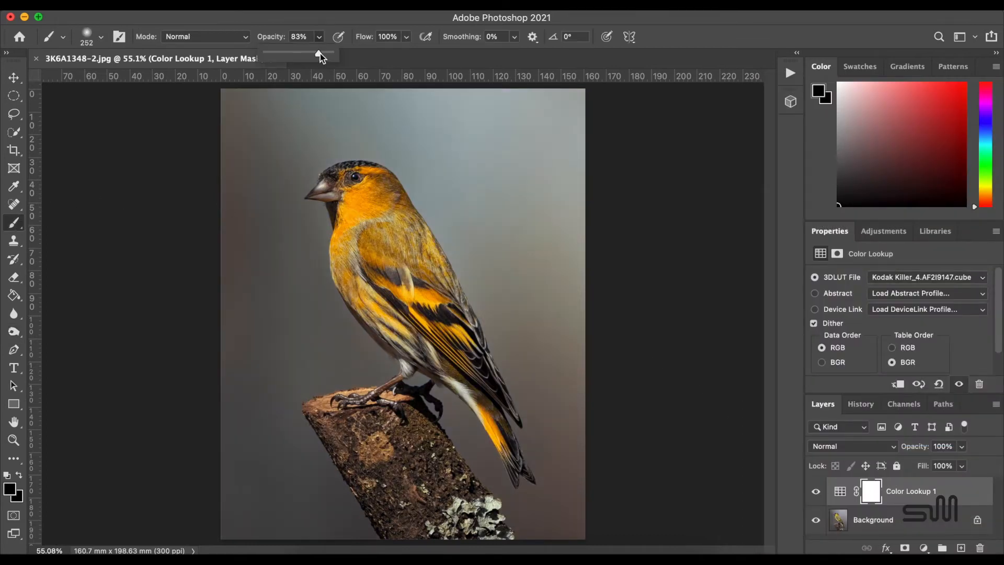
{"action": "mouse_move", "coordinate": [375, 209]}
{"action": "left_mouse_down"}
{"action": "mouse_move", "coordinate": [363, 261]}
{"action": "mouse_move", "coordinate": [410, 321]}
{"action": "mouse_move", "coordinate": [356, 192]}
{"action": "left_mouse_up"}
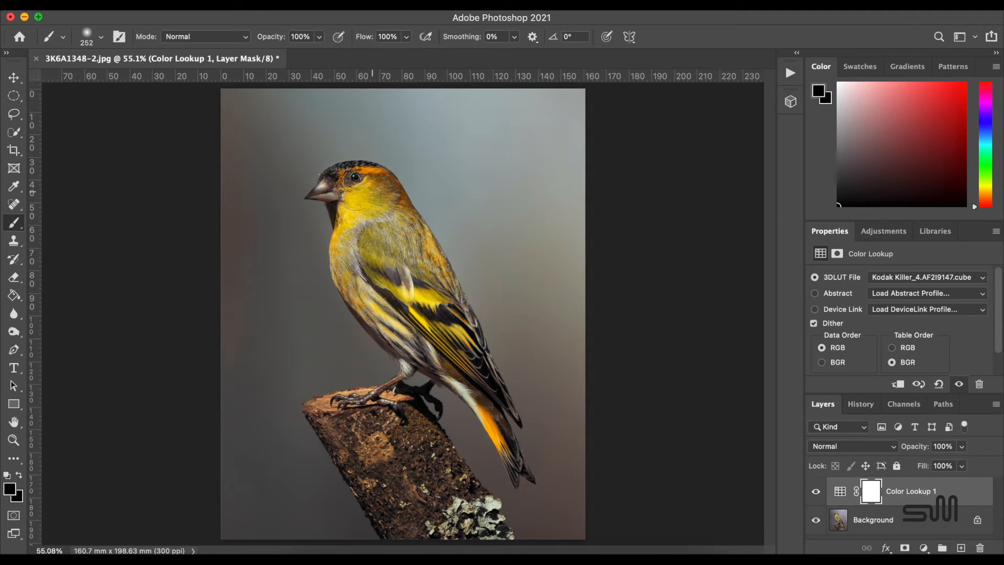
Step: Refine the Color Lookup mask over the bird's wing and body feathers with a 102 px brush
{"action": "scroll", "coordinate": [368, 205], "scroll_direction": "up", "scroll_amount": 5}
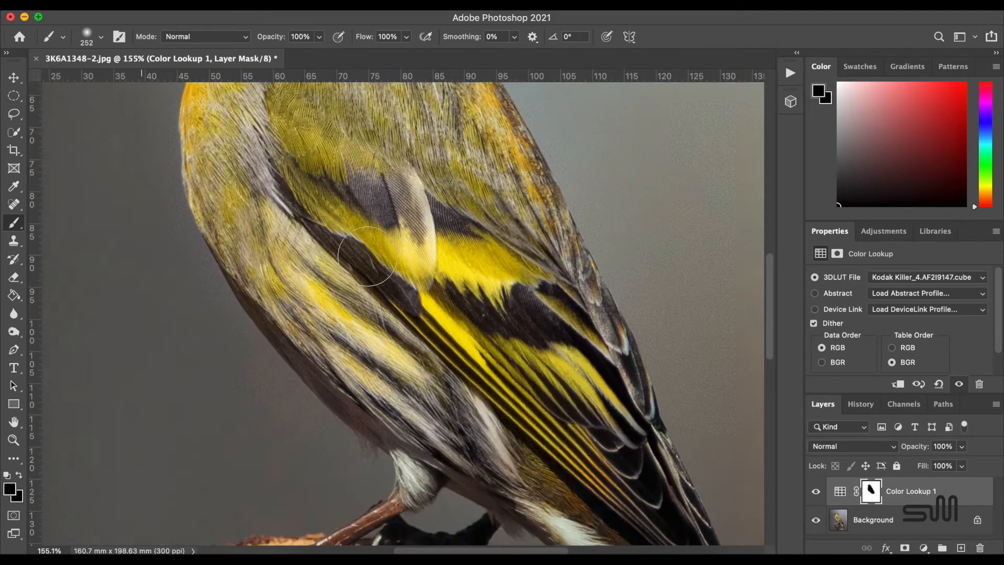
{"action": "left_click", "coordinate": [95, 35]}
{"action": "left_click", "coordinate": [123, 79]}
{"action": "scroll", "coordinate": [288, 230], "scroll_direction": "up", "scroll_amount": 3}
{"action": "mouse_move", "coordinate": [305, 190]}
{"action": "left_mouse_down"}
{"action": "mouse_move", "coordinate": [320, 169]}
{"action": "mouse_move", "coordinate": [402, 166]}
{"action": "mouse_move", "coordinate": [462, 215]}
{"action": "mouse_move", "coordinate": [568, 411]}
{"action": "mouse_move", "coordinate": [586, 421]}
{"action": "left_mouse_up"}
{"action": "scroll", "coordinate": [586, 421], "scroll_direction": "down", "scroll_amount": 10}
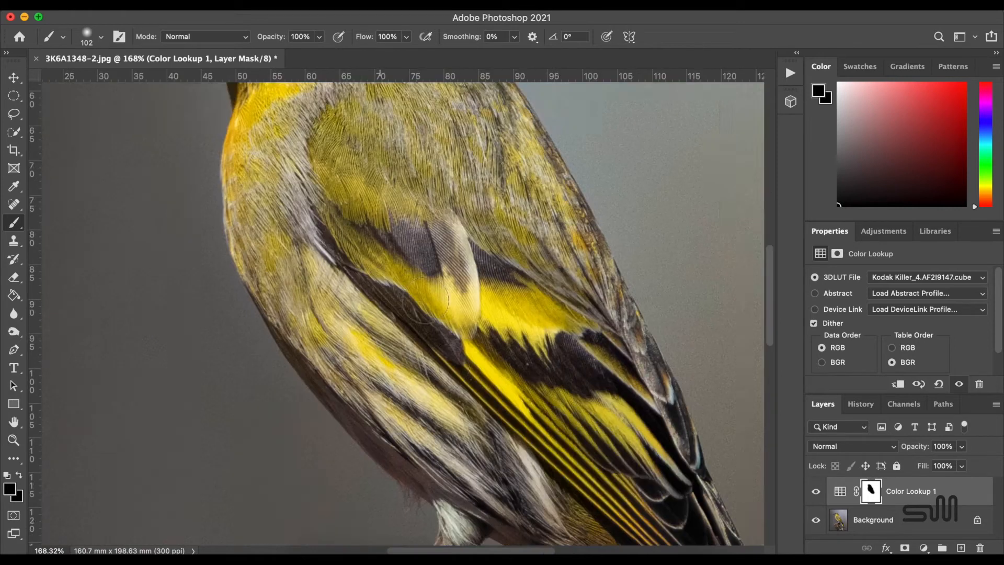
Step: Extend the black mask painting over the wing tips and tail, restoring their original yellow colour
{"action": "scroll", "coordinate": [616, 404], "scroll_direction": "down", "scroll_amount": 5}
{"action": "scroll", "coordinate": [616, 403], "scroll_direction": "right", "scroll_amount": 5}
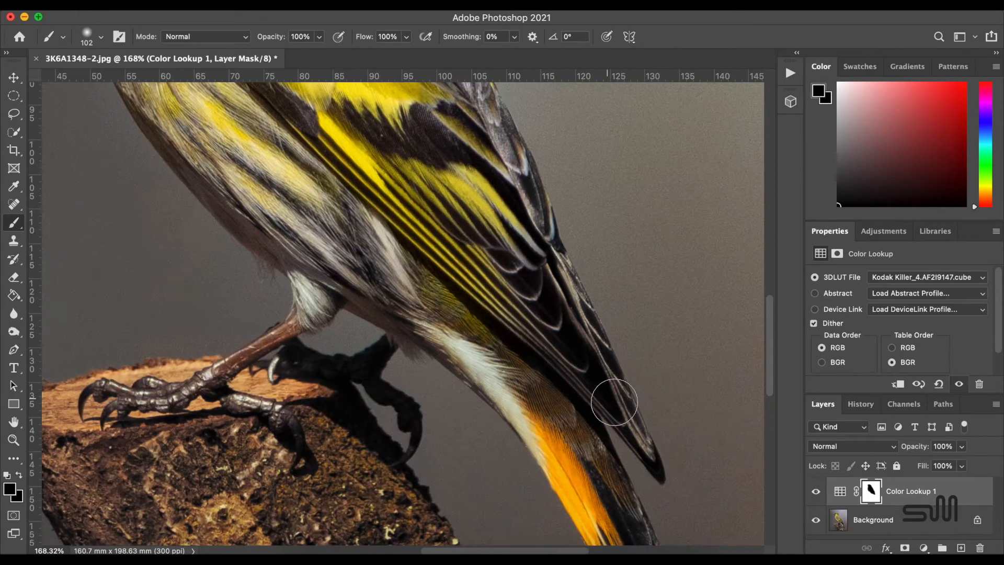
{"action": "scroll", "coordinate": [533, 392], "scroll_direction": "down", "scroll_amount": 5}
{"action": "scroll", "coordinate": [533, 392], "scroll_direction": "right", "scroll_amount": 3}
{"action": "scroll", "coordinate": [537, 342], "scroll_direction": "up", "scroll_amount": 10}
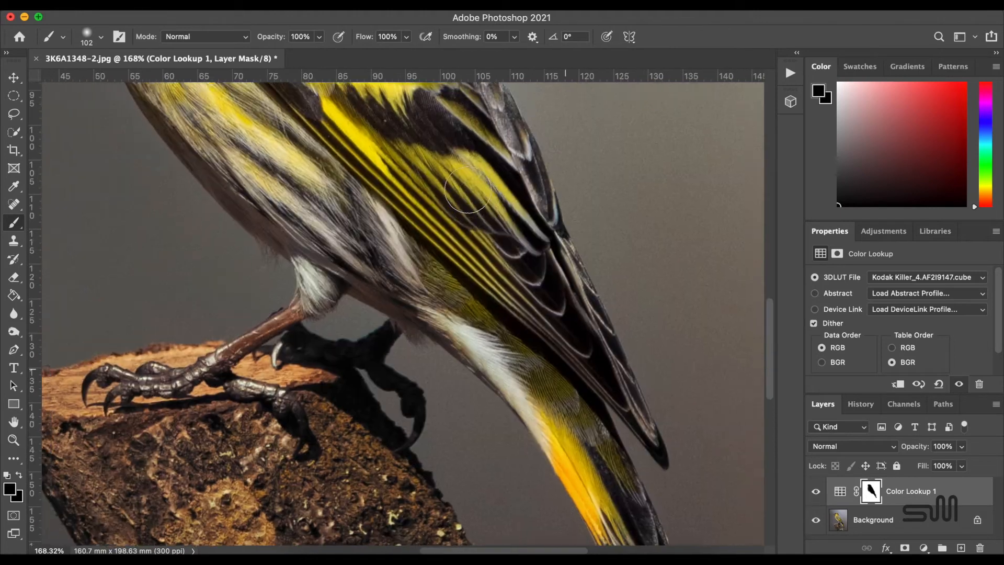
{"action": "scroll", "coordinate": [365, 347], "scroll_direction": "left", "scroll_amount": 5}
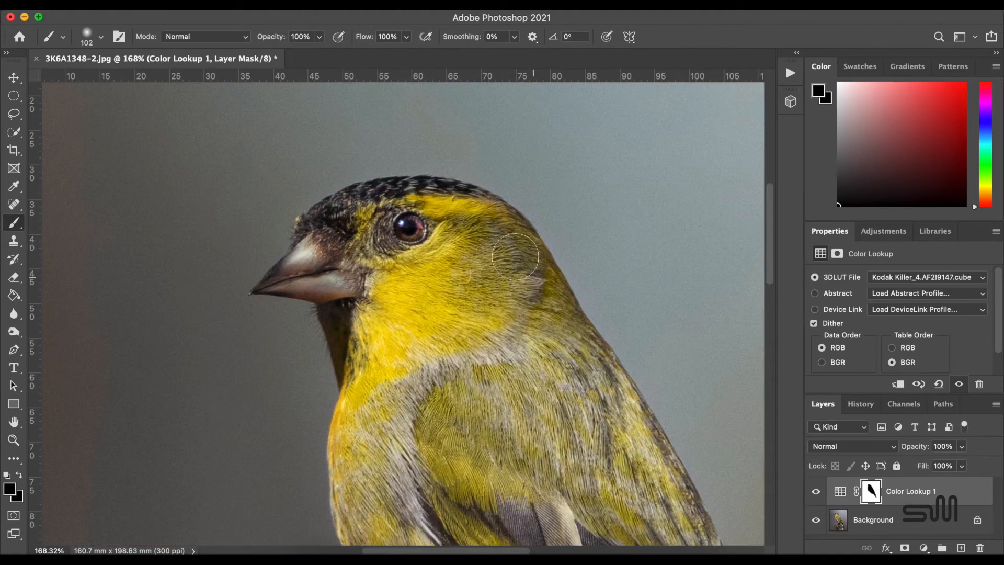
Step: Paint the Color Lookup mask black over the log beneath the bird, down to the lichen
{"action": "scroll", "coordinate": [463, 282], "scroll_direction": "down", "scroll_amount": 10}
{"action": "scroll", "coordinate": [358, 386], "scroll_direction": "up", "scroll_amount": 3}
{"action": "scroll", "coordinate": [358, 385], "scroll_direction": "up", "scroll_amount": 4}
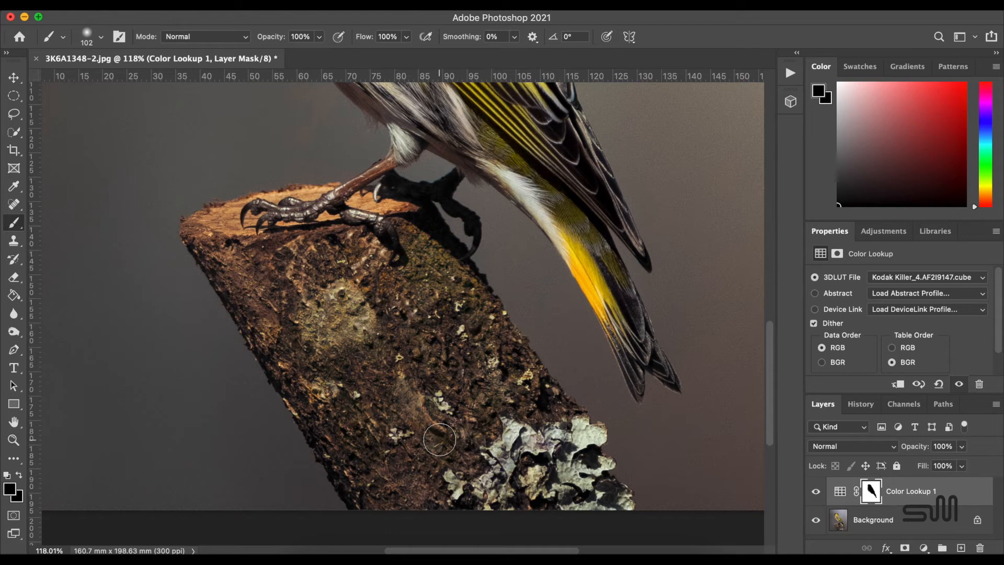
{"action": "scroll", "coordinate": [494, 370], "scroll_direction": "down", "scroll_amount": 5}
{"action": "scroll", "coordinate": [494, 370], "scroll_direction": "right", "scroll_amount": 2}
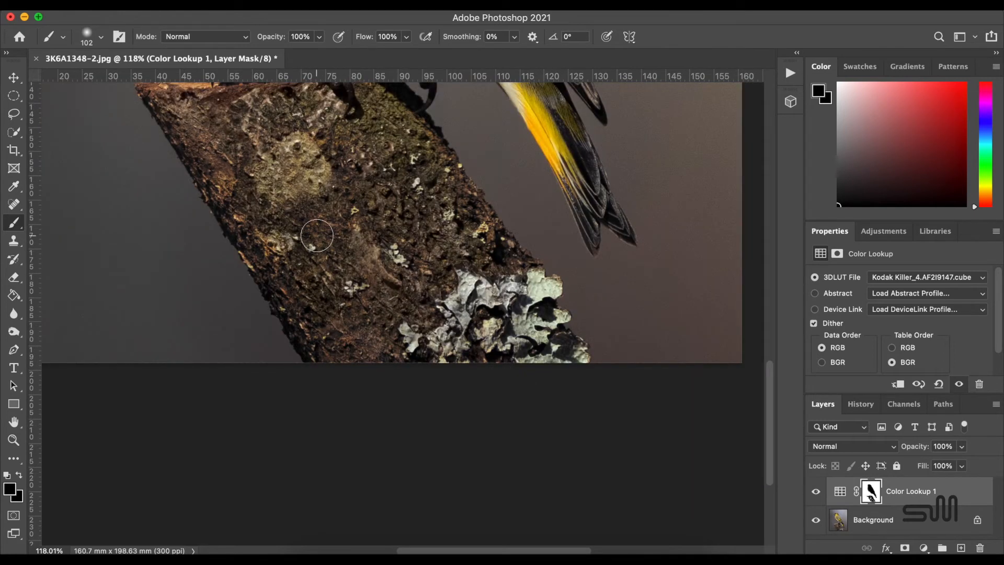
{"action": "scroll", "coordinate": [317, 235], "scroll_direction": "up", "scroll_amount": 5}
Step: Examine the masked edges around the bird's belly, legs and head against the colour-graded background
{"action": "scroll", "coordinate": [333, 337], "scroll_direction": "down", "scroll_amount": 4}
{"action": "scroll", "coordinate": [333, 337], "scroll_direction": "up", "scroll_amount": 1}
{"action": "scroll", "coordinate": [333, 337], "scroll_direction": "down", "scroll_amount": 1}
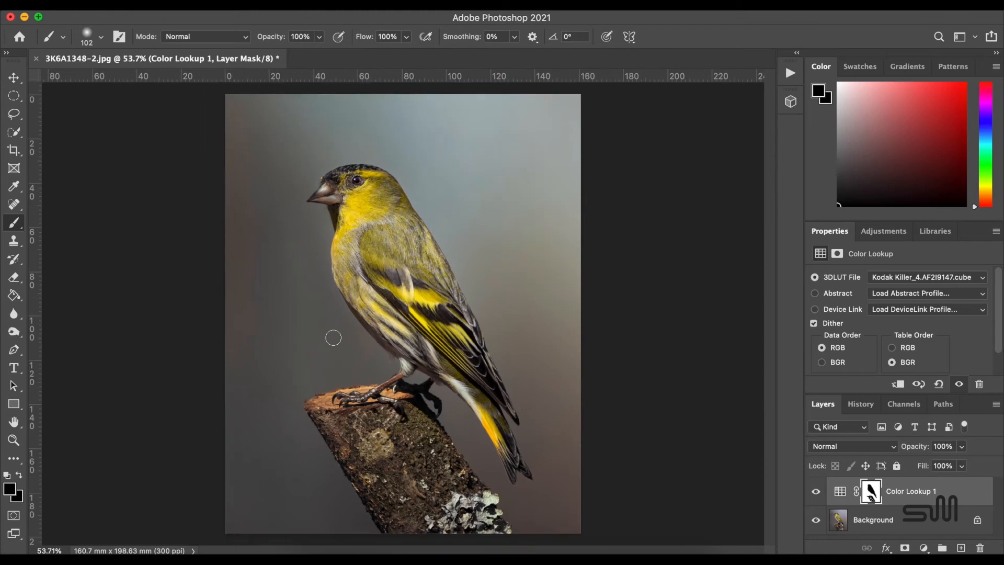
{"action": "scroll", "coordinate": [333, 338], "scroll_direction": "up", "scroll_amount": 10}
{"action": "scroll", "coordinate": [406, 289], "scroll_direction": "up", "scroll_amount": 8}
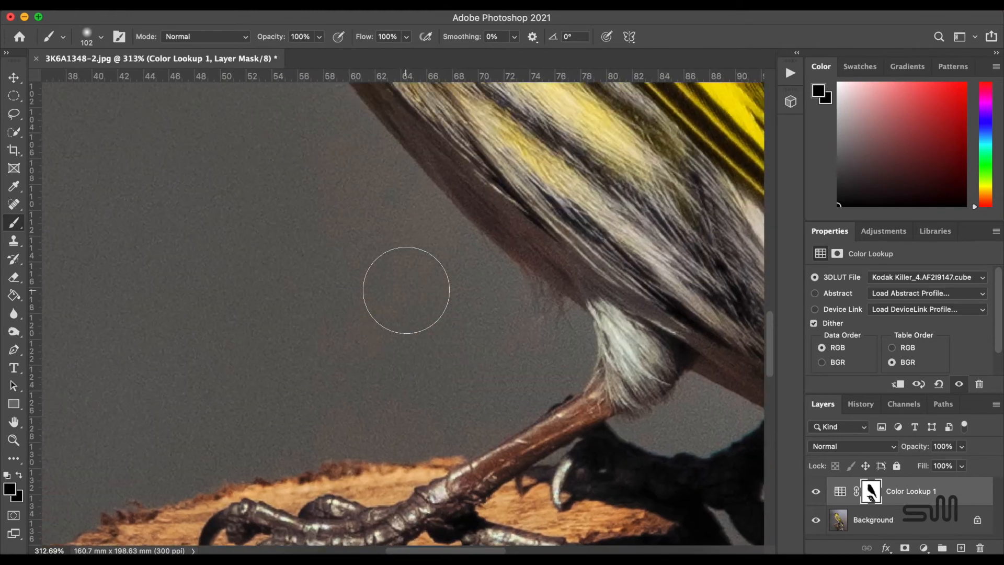
{"action": "scroll", "coordinate": [405, 289], "scroll_direction": "down", "scroll_amount": 6}
{"action": "scroll", "coordinate": [406, 289], "scroll_direction": "up", "scroll_amount": 2}
{"action": "scroll", "coordinate": [367, 231], "scroll_direction": "up", "scroll_amount": 8}
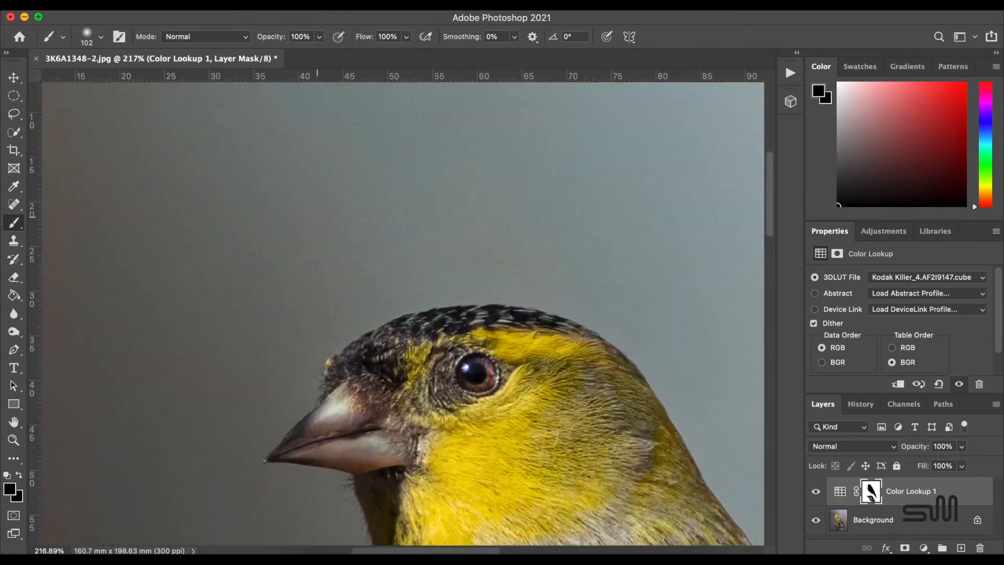
{"action": "scroll", "coordinate": [369, 251], "scroll_direction": "down", "scroll_amount": 4}
Step: On the Background layer, brighten the highlights of the upper and lower beak with Dodge tool strokes
{"action": "key", "text": "alt+bracketleft"}
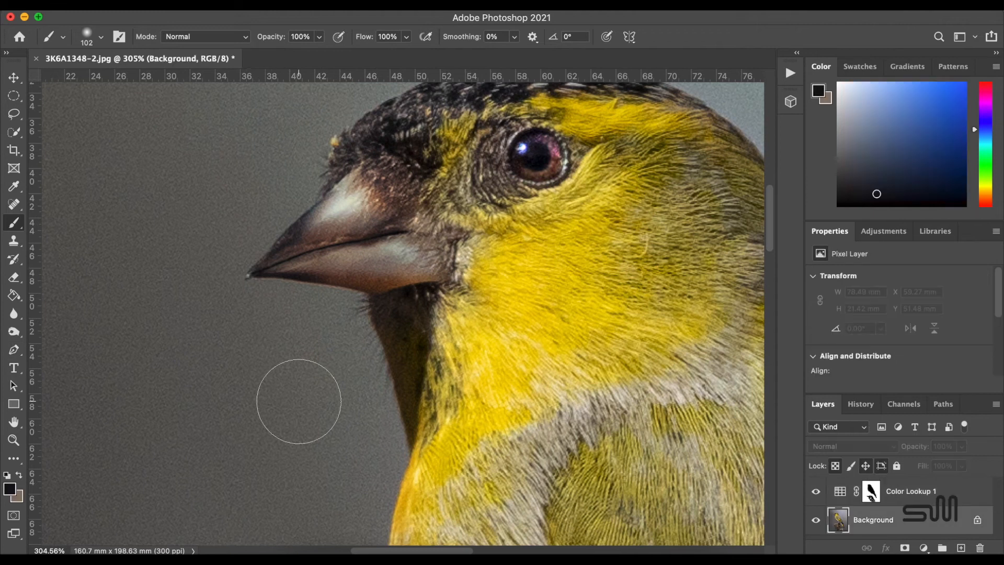
{"action": "right_click", "coordinate": [14, 331]}
{"action": "left_click", "coordinate": [60, 327]}
{"action": "left_click", "coordinate": [101, 36]}
{"action": "left_click", "coordinate": [100, 79]}
{"action": "left_click", "coordinate": [207, 38]}
{"action": "left_click", "coordinate": [206, 50]}
{"action": "mouse_move", "coordinate": [346, 264]}
{"action": "left_mouse_down"}
{"action": "mouse_move", "coordinate": [411, 252]}
{"action": "mouse_move", "coordinate": [295, 269]}
{"action": "mouse_move", "coordinate": [434, 268]}
{"action": "left_mouse_up"}
{"action": "left_click_drag", "start_coordinate": [323, 218], "coordinate": [351, 215]}
{"action": "mouse_move", "coordinate": [376, 256]}
{"action": "left_mouse_down"}
{"action": "mouse_move", "coordinate": [401, 264]}
{"action": "mouse_move", "coordinate": [366, 265]}
{"action": "left_mouse_up"}
{"action": "left_click", "coordinate": [212, 38]}
{"action": "left_click", "coordinate": [201, 24]}
Step: Darken the beak line at the tip using the Burn tool with a 4 px brush, Shadows range and 34% exposure
{"action": "right_click", "coordinate": [13, 331]}
{"action": "left_click", "coordinate": [60, 341]}
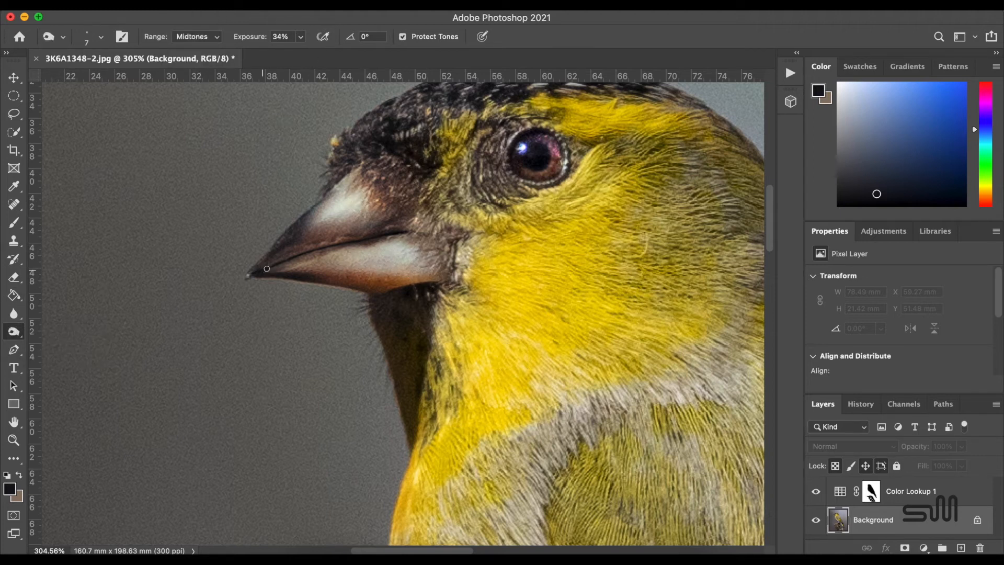
{"action": "left_click", "coordinate": [194, 37]}
{"action": "left_click", "coordinate": [191, 21]}
{"action": "left_click", "coordinate": [101, 36]}
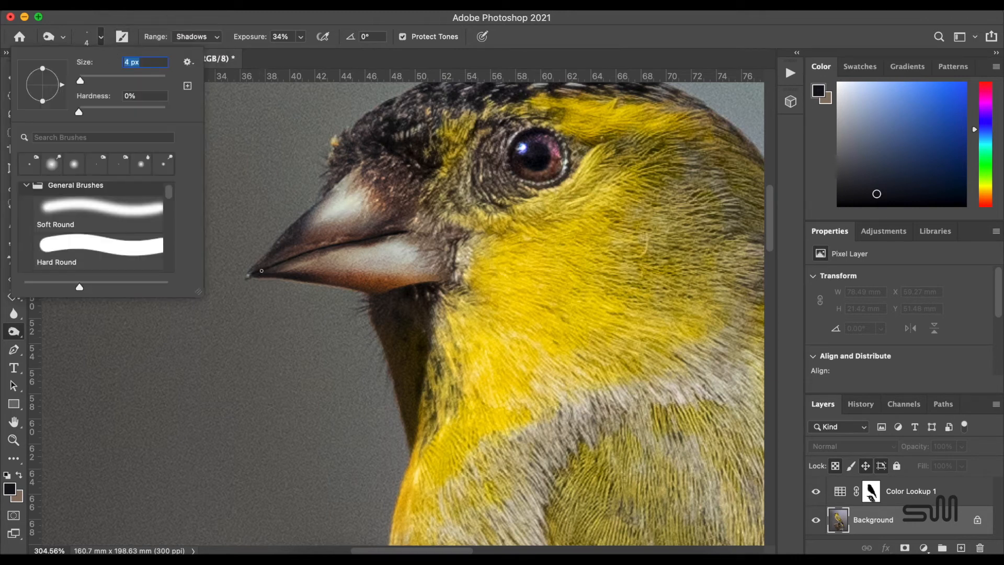
{"action": "key", "text": "Return"}
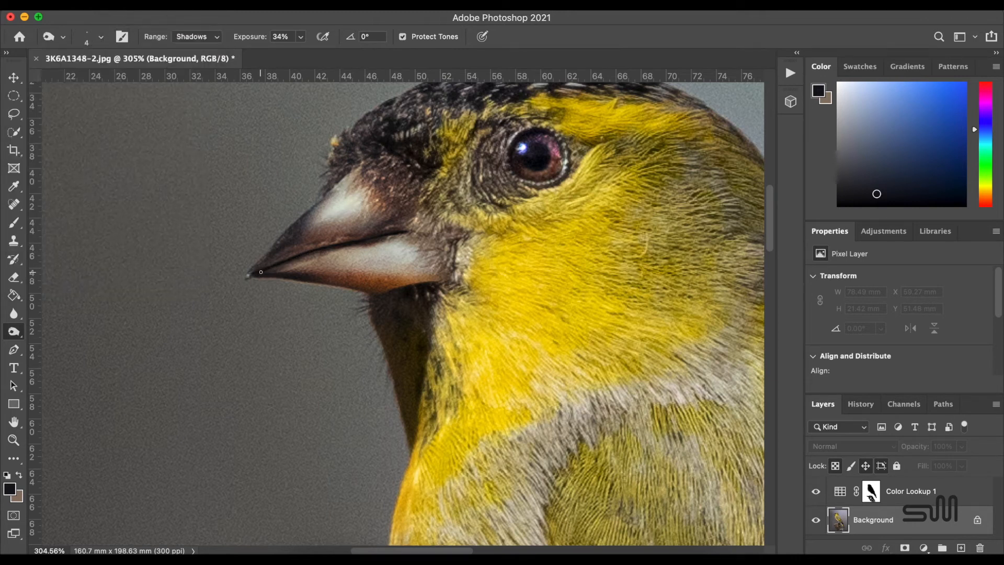
Step: Brighten the bird's body and wing feathers using the Dodge tool with a 137 px brush, Midtones range and 8% exposure
{"action": "key", "text": "super+0"}
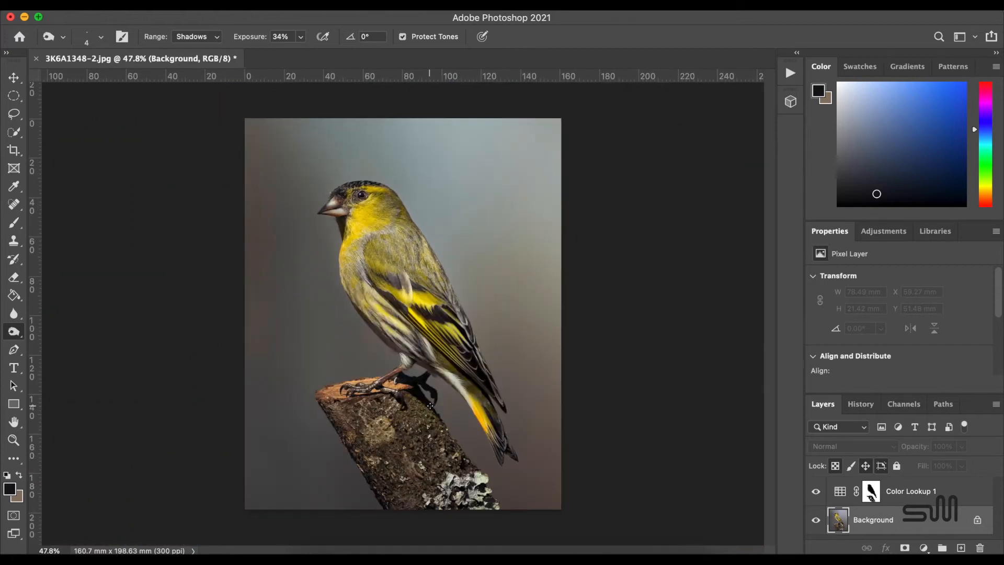
{"action": "scroll", "coordinate": [430, 406], "scroll_direction": "up", "scroll_amount": 3}
{"action": "scroll", "coordinate": [430, 405], "scroll_direction": "down", "scroll_amount": 4}
{"action": "scroll", "coordinate": [429, 405], "scroll_direction": "up", "scroll_amount": 1}
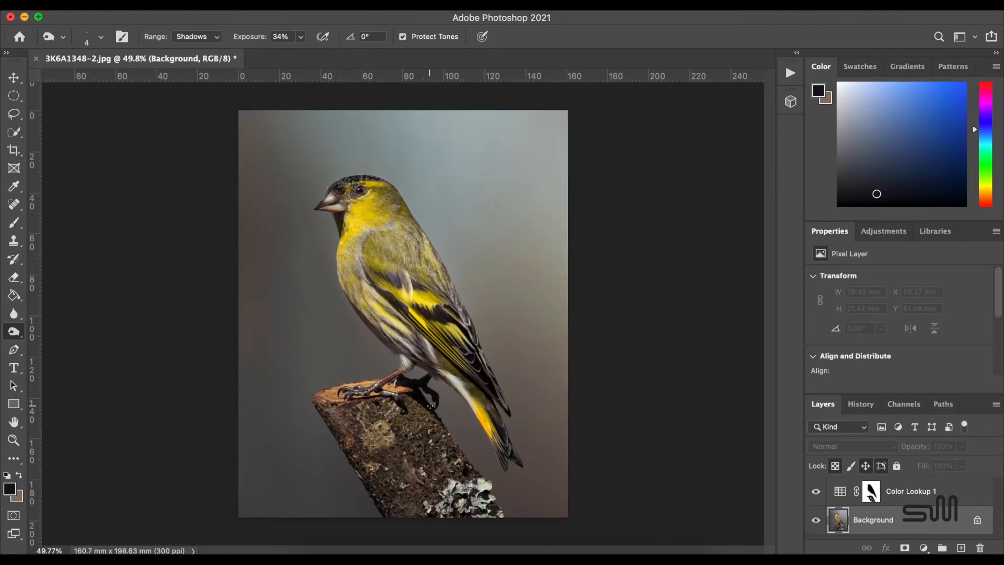
{"action": "scroll", "coordinate": [430, 406], "scroll_direction": "up", "scroll_amount": 6}
{"action": "right_click", "coordinate": [14, 331]}
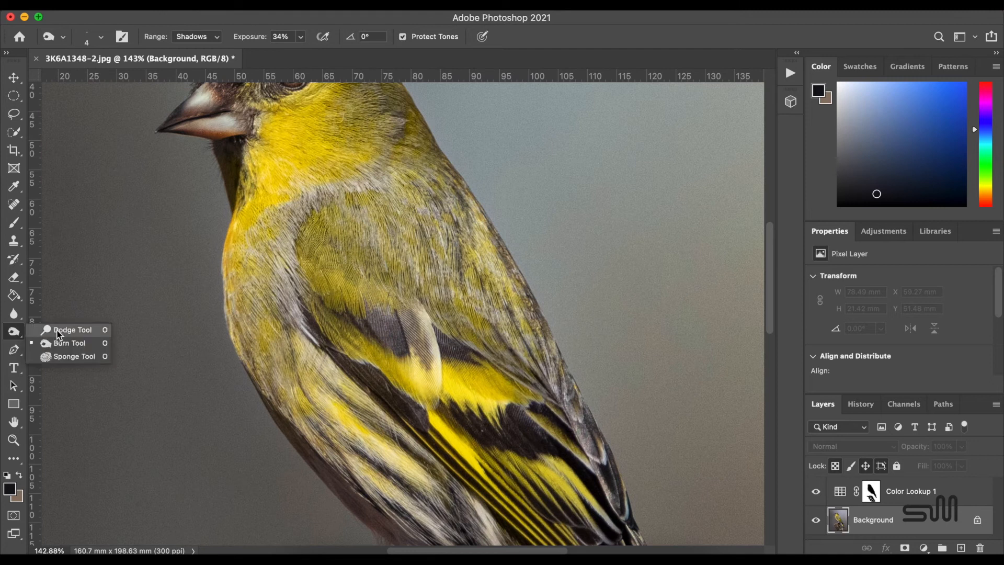
{"action": "left_click", "coordinate": [59, 335]}
{"action": "left_click", "coordinate": [101, 38]}
{"action": "left_click", "coordinate": [209, 36]}
{"action": "left_click", "coordinate": [196, 50]}
{"action": "left_click_drag", "start_coordinate": [295, 37], "coordinate": [280, 54]}
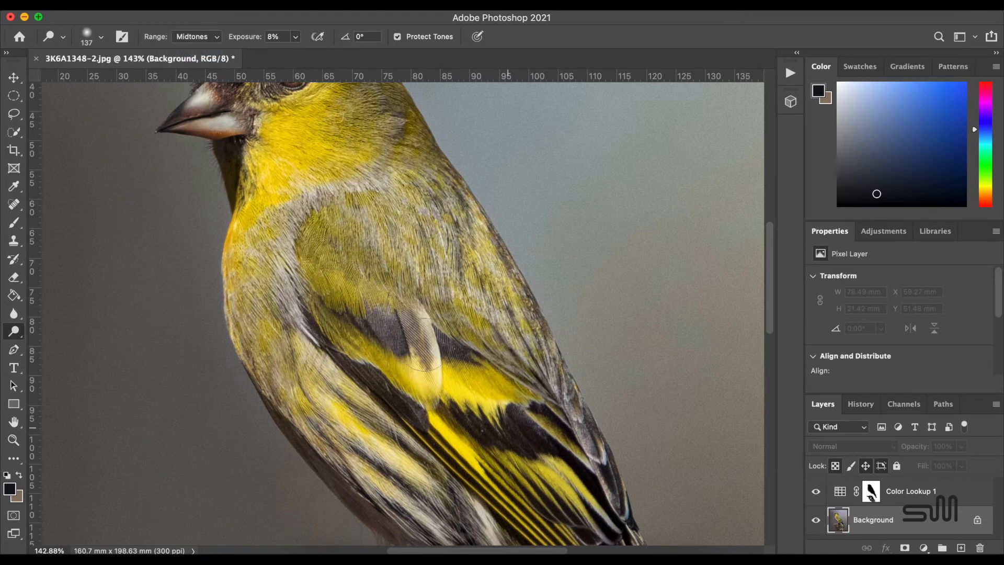
{"action": "scroll", "coordinate": [431, 335], "scroll_direction": "down", "scroll_amount": 5}
{"action": "scroll", "coordinate": [431, 335], "scroll_direction": "right", "scroll_amount": 2}
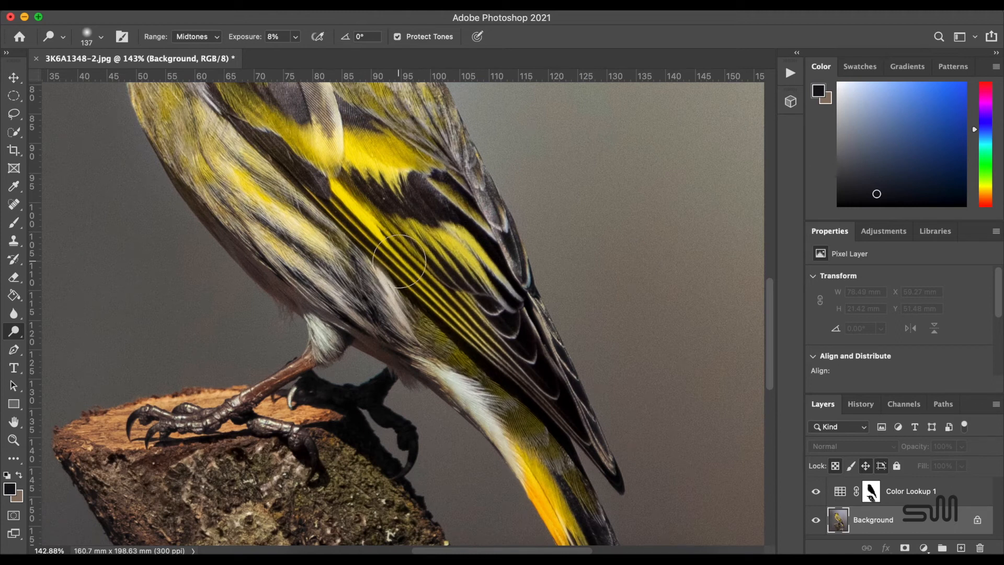
Step: Reduce the Dodge brush to 44 px and lighten finer details on the bird's lower body, leg and wing
{"action": "scroll", "coordinate": [408, 313], "scroll_direction": "up", "scroll_amount": 3}
{"action": "left_click", "coordinate": [101, 37]}
{"action": "left_click_drag", "start_coordinate": [108, 76], "coordinate": [98, 77]}
{"action": "left_click", "coordinate": [362, 318]}
{"action": "scroll", "coordinate": [362, 319], "scroll_direction": "down", "scroll_amount": 5}
{"action": "scroll", "coordinate": [362, 319], "scroll_direction": "right", "scroll_amount": 1}
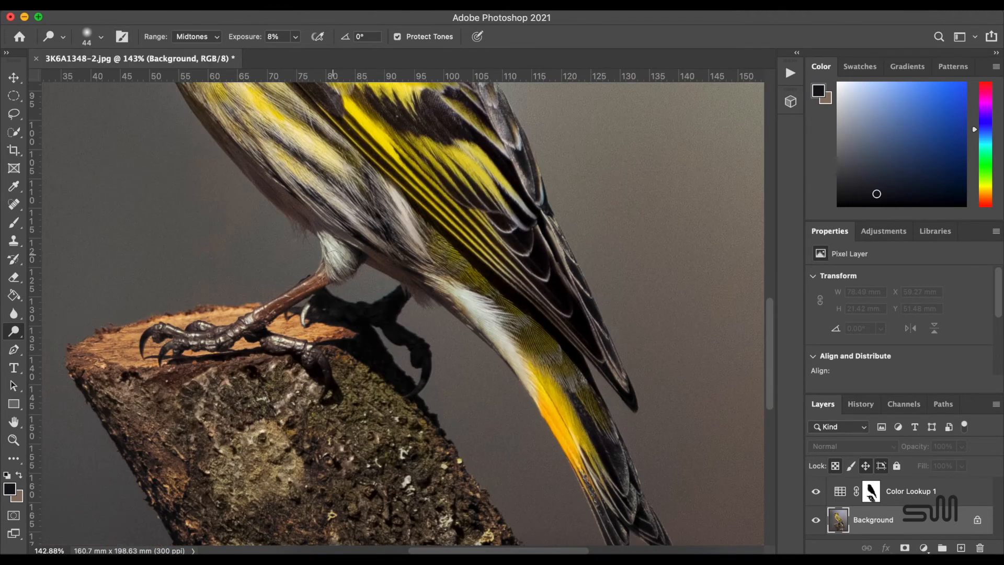
{"action": "scroll", "coordinate": [538, 352], "scroll_direction": "up", "scroll_amount": 5}
{"action": "scroll", "coordinate": [538, 353], "scroll_direction": "left", "scroll_amount": 2}
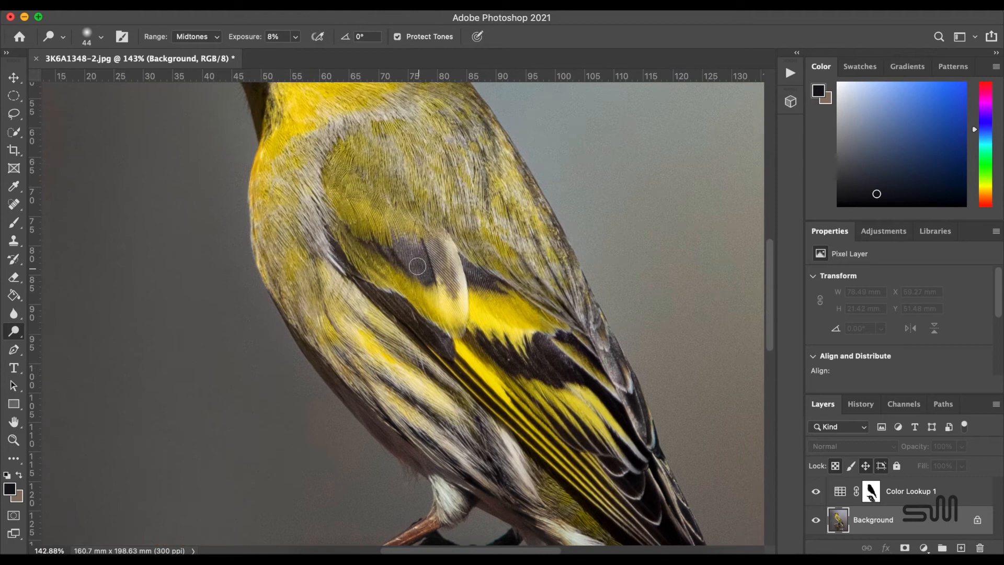
Step: Review the retouched bird's head and body up close and the whole photo in full view
{"action": "scroll", "coordinate": [402, 309], "scroll_direction": "up", "scroll_amount": 3}
{"action": "scroll", "coordinate": [402, 308], "scroll_direction": "left", "scroll_amount": 1}
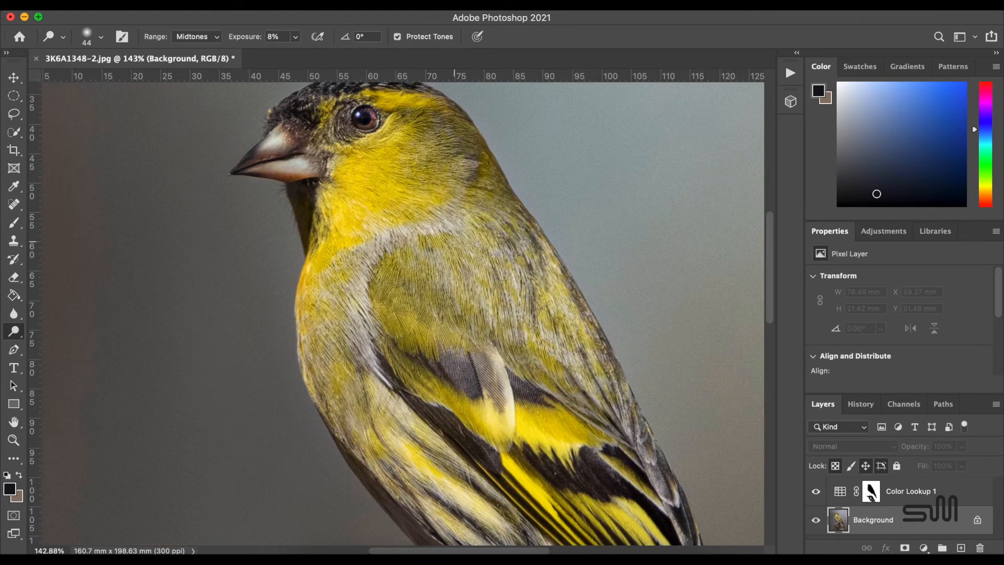
{"action": "key", "text": "super+0"}
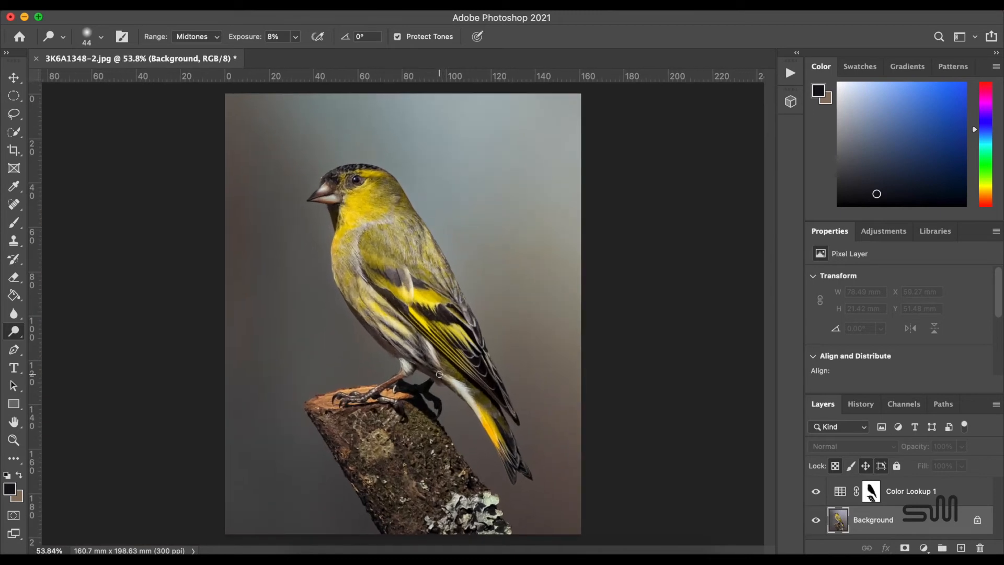
{"action": "scroll", "coordinate": [460, 304], "scroll_direction": "up", "scroll_amount": 5}
{"action": "scroll", "coordinate": [460, 304], "scroll_direction": "up", "scroll_amount": 4}
{"action": "scroll", "coordinate": [460, 305], "scroll_direction": "left", "scroll_amount": 1}
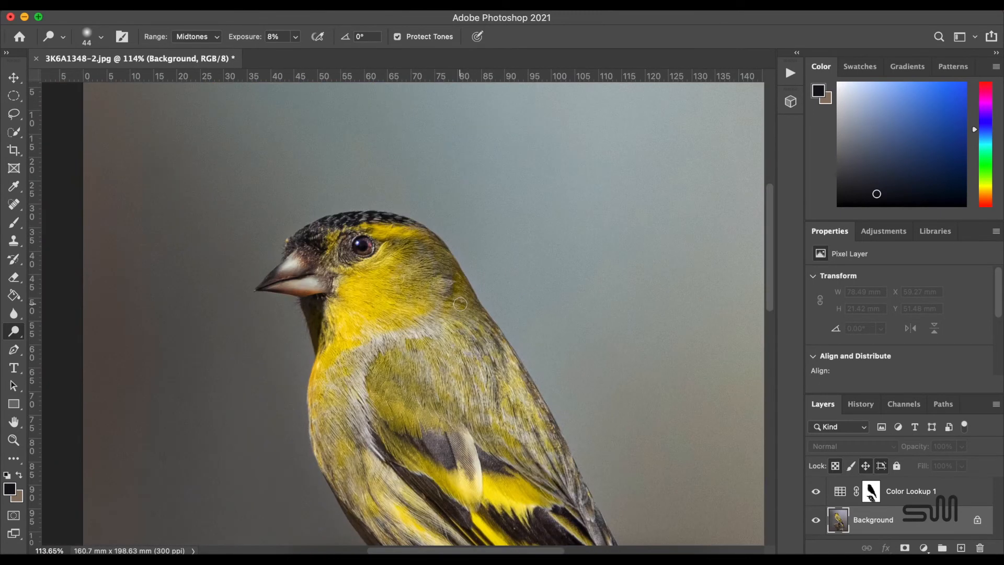
{"action": "scroll", "coordinate": [460, 304], "scroll_direction": "down", "scroll_amount": 3}
{"action": "scroll", "coordinate": [460, 304], "scroll_direction": "down", "scroll_amount": 3}
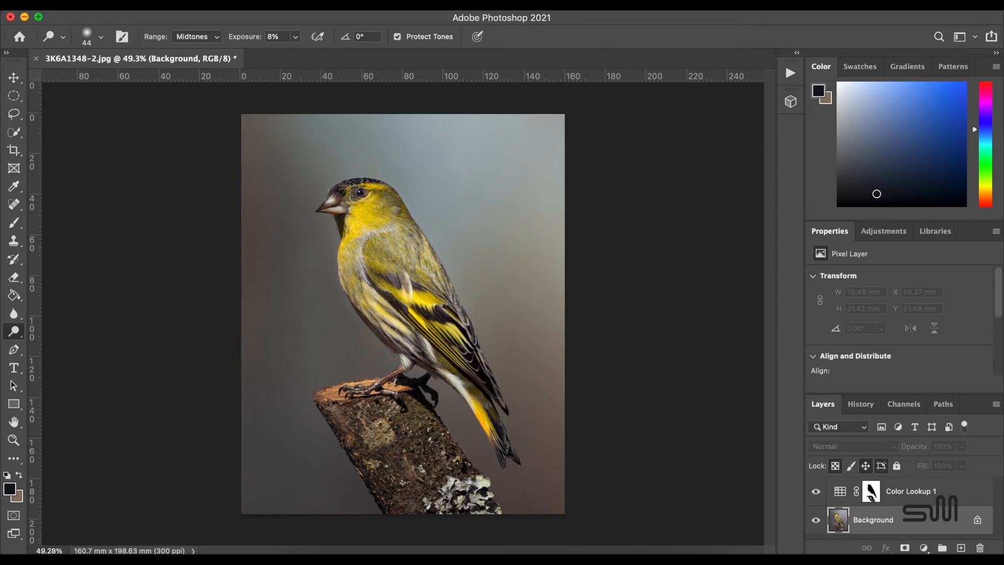
Step: Duplicate the masked Color Lookup adjustment layer
{"action": "left_click", "coordinate": [947, 489]}
{"action": "right_click", "coordinate": [948, 489]}
{"action": "left_click", "coordinate": [816, 263]}
{"action": "left_click", "coordinate": [629, 234]}
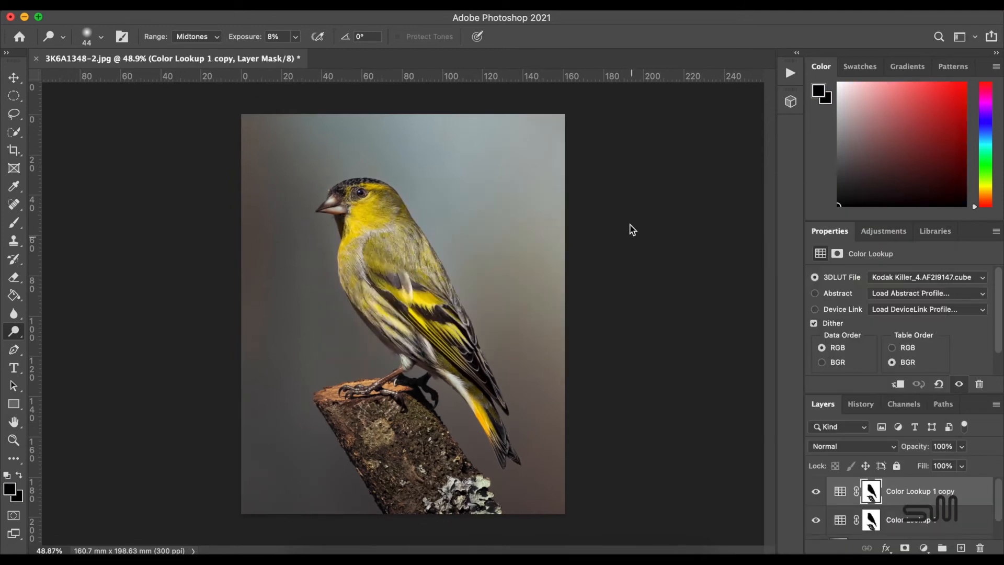
Step: Set the duplicated Color Lookup layer's opacity to 23% and compare the photo with the colour grading hidden and shown
{"action": "scroll", "coordinate": [402, 314], "scroll_direction": "up", "scroll_amount": 5}
{"action": "scroll", "coordinate": [403, 313], "scroll_direction": "up", "scroll_amount": 3}
{"action": "double_click", "coordinate": [981, 488]}
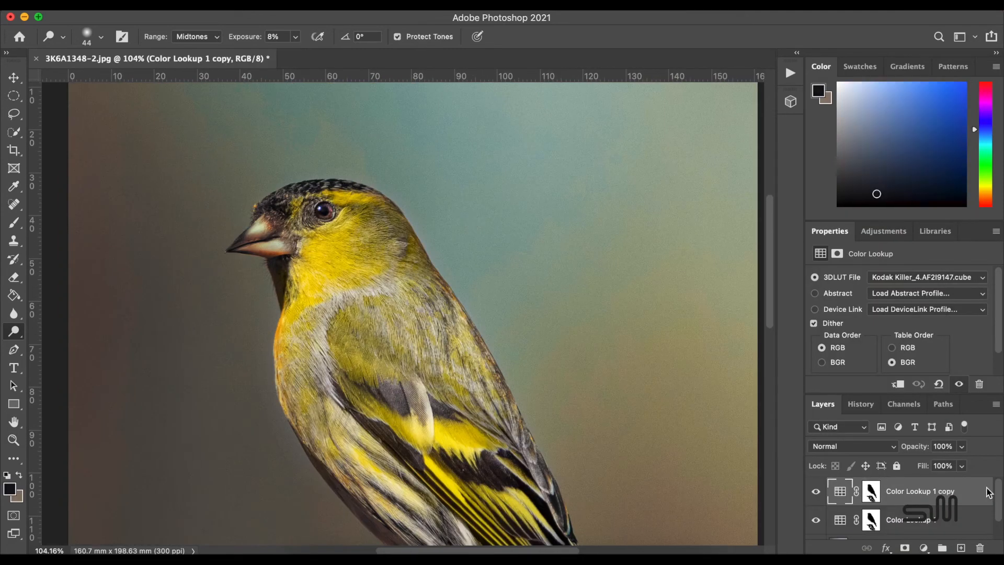
{"action": "type", "text": "23"}
{"action": "key", "text": "Return"}
{"action": "key", "text": "o"}
{"action": "scroll", "coordinate": [506, 239], "scroll_direction": "down", "scroll_amount": 4}
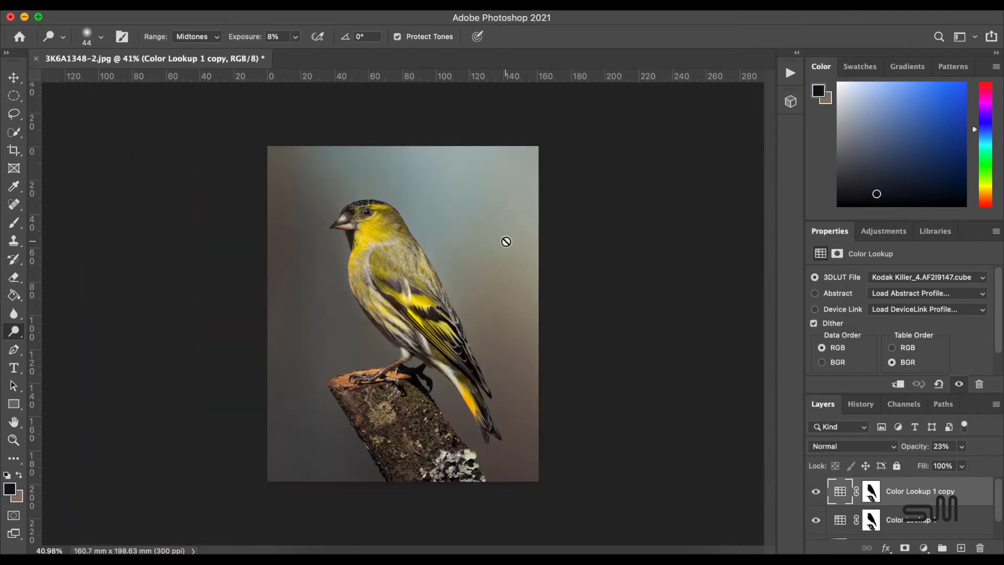
{"action": "left_click", "coordinate": [815, 492]}
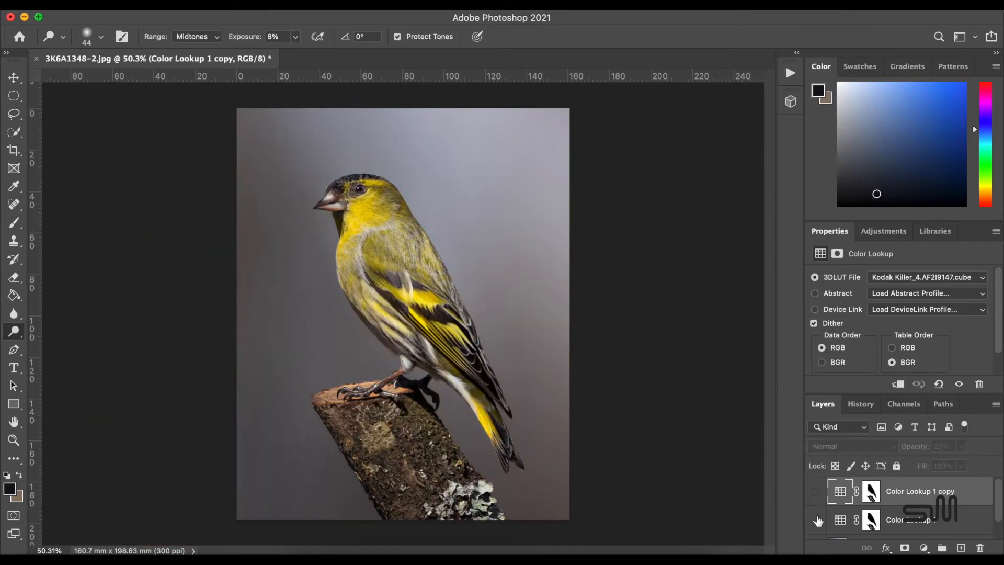
{"action": "left_click", "coordinate": [816, 492]}
Step: Lighten the dark throat feathers on the Background layer using the Dodge tool with Shadows range and 8% exposure
{"action": "scroll", "coordinate": [360, 245], "scroll_direction": "up", "scroll_amount": 8}
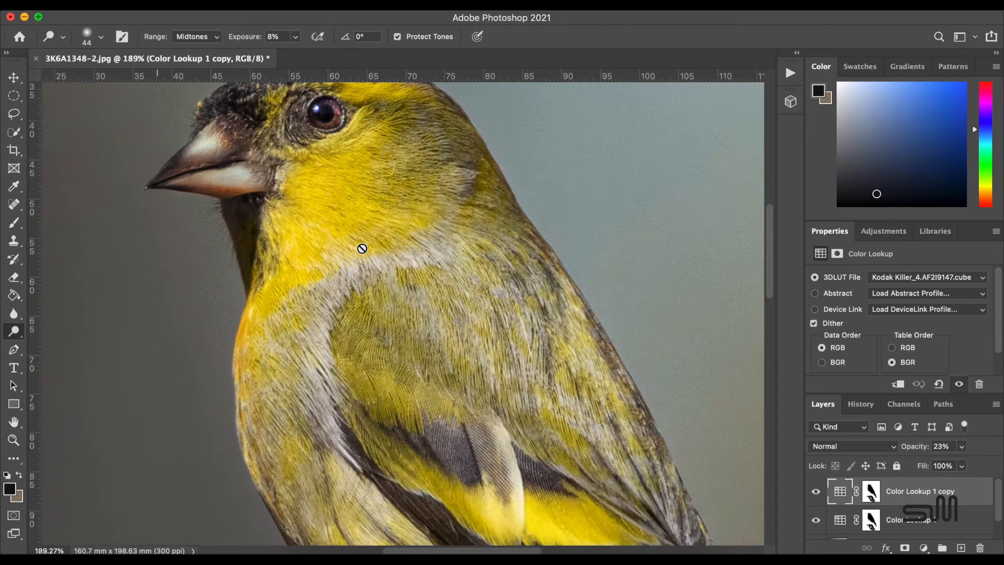
{"action": "scroll", "coordinate": [361, 248], "scroll_direction": "up", "scroll_amount": 1}
{"action": "scroll", "coordinate": [878, 508], "scroll_direction": "down", "scroll_amount": 2}
{"action": "left_click", "coordinate": [878, 524]}
{"action": "right_click", "coordinate": [16, 331]}
{"action": "left_click", "coordinate": [71, 329]}
{"action": "left_click", "coordinate": [197, 37]}
{"action": "left_click", "coordinate": [194, 24]}
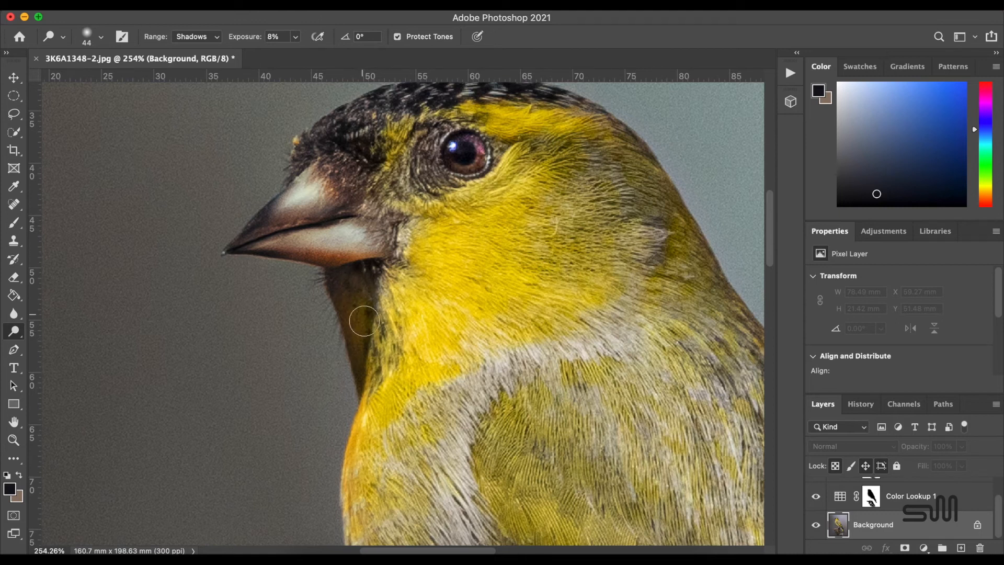
{"action": "scroll", "coordinate": [364, 320], "scroll_direction": "down", "scroll_amount": 4}
{"action": "scroll", "coordinate": [384, 223], "scroll_direction": "up", "scroll_amount": 6}
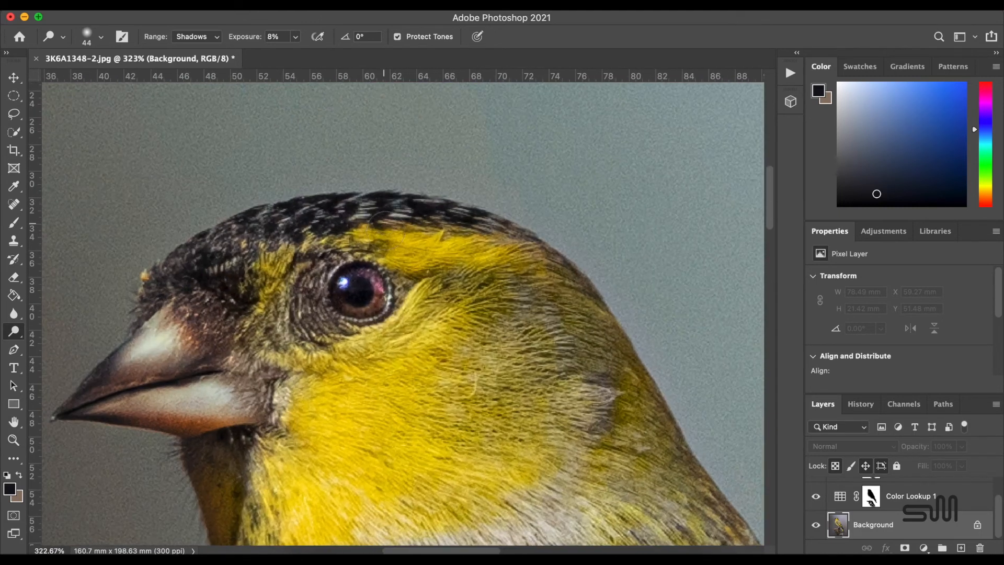
Step: Lighten the eye rim and yellow head feathers using the Dodge tool with a 14 px brush and Highlights range
{"action": "left_click", "coordinate": [191, 37]}
{"action": "left_click", "coordinate": [193, 62]}
{"action": "left_click", "coordinate": [100, 36]}
{"action": "left_click_drag", "start_coordinate": [392, 296], "coordinate": [387, 312]}
{"action": "left_click_drag", "start_coordinate": [416, 238], "coordinate": [518, 262]}
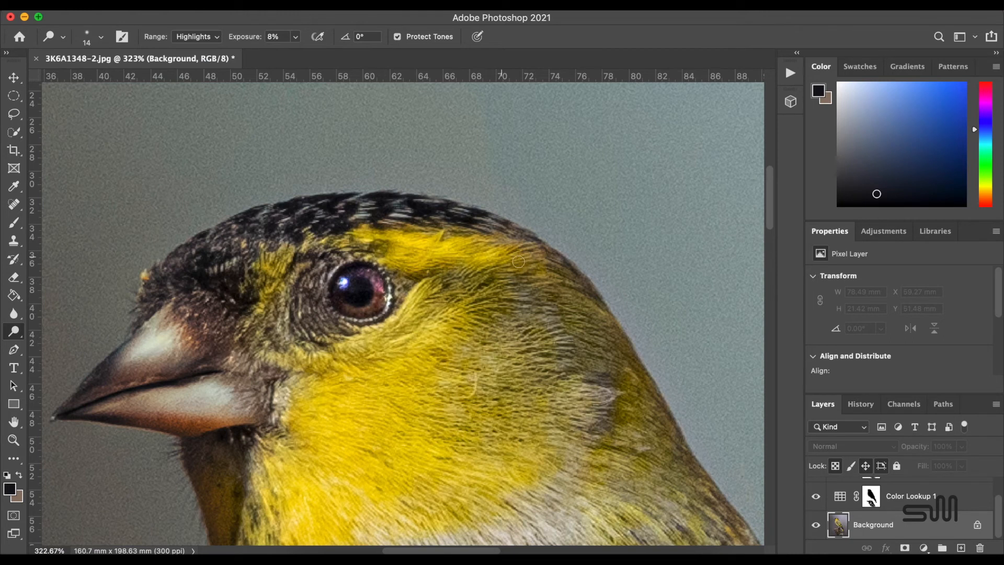
{"action": "left_click_drag", "start_coordinate": [356, 346], "coordinate": [464, 328]}
{"action": "scroll", "coordinate": [465, 327], "scroll_direction": "down", "scroll_amount": 5}
{"action": "scroll", "coordinate": [397, 292], "scroll_direction": "up", "scroll_amount": 4}
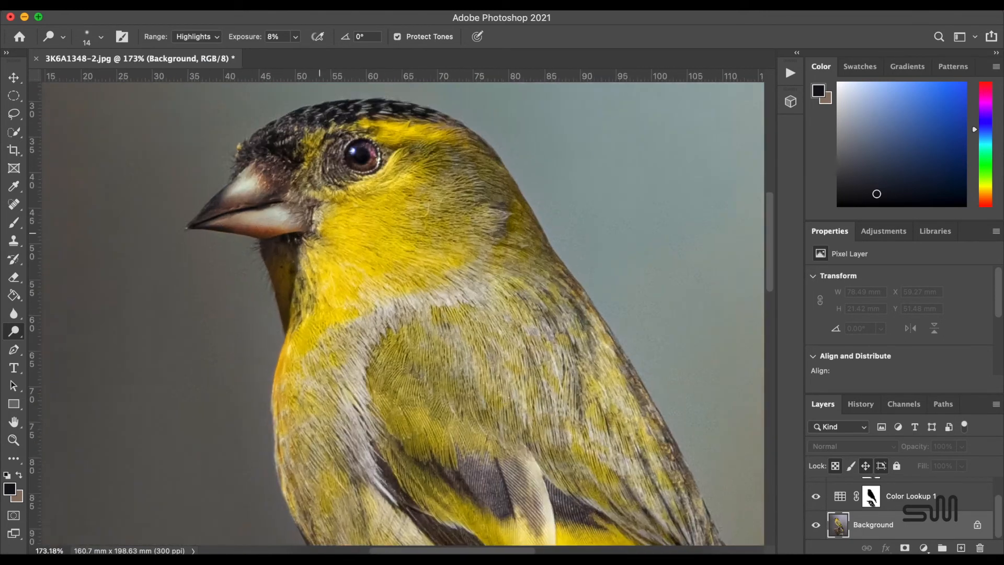
Step: Enlarge the Dodge brush to 31 px and brighten highlights on the bird's neck, back, wing and lower body feathers
{"action": "left_click", "coordinate": [101, 38]}
{"action": "left_click_drag", "start_coordinate": [89, 80], "coordinate": [100, 81]}
{"action": "mouse_move", "coordinate": [489, 290]}
{"action": "left_mouse_down"}
{"action": "mouse_move", "coordinate": [435, 303]}
{"action": "mouse_move", "coordinate": [366, 345]}
{"action": "left_mouse_up"}
{"action": "left_click_drag", "start_coordinate": [470, 340], "coordinate": [559, 438]}
{"action": "scroll", "coordinate": [559, 437], "scroll_direction": "down", "scroll_amount": 5}
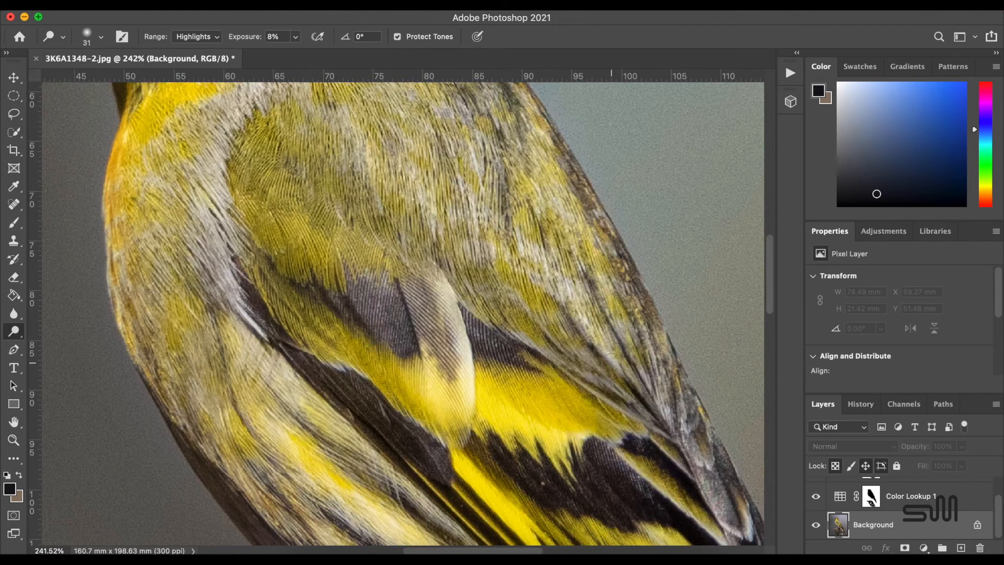
{"action": "scroll", "coordinate": [518, 189], "scroll_direction": "right", "scroll_amount": 3}
{"action": "scroll", "coordinate": [407, 321], "scroll_direction": "down", "scroll_amount": 5}
{"action": "scroll", "coordinate": [407, 321], "scroll_direction": "right", "scroll_amount": 1}
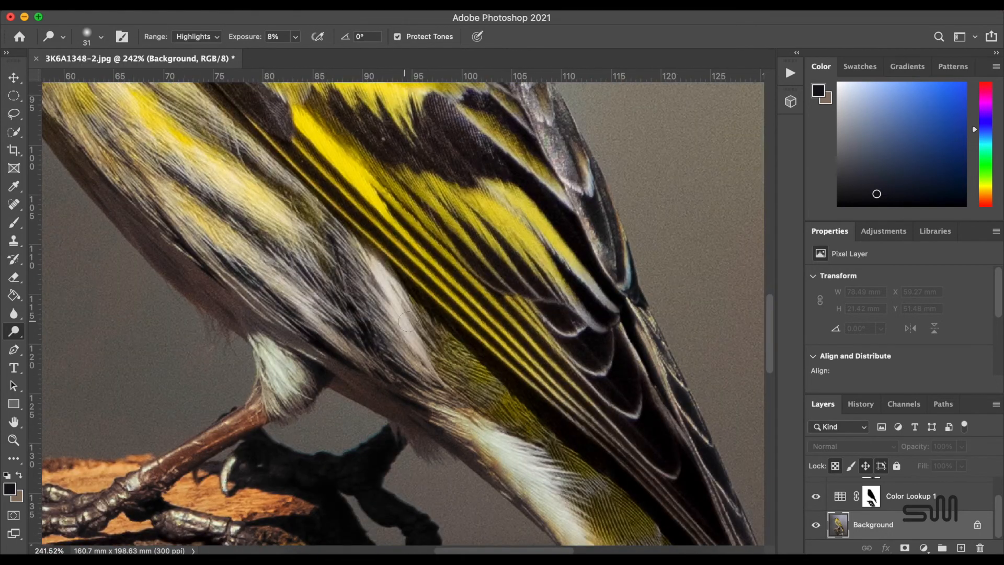
Step: Review the whole photo and merge all visible layers into the Background
{"action": "key", "text": "super+0"}
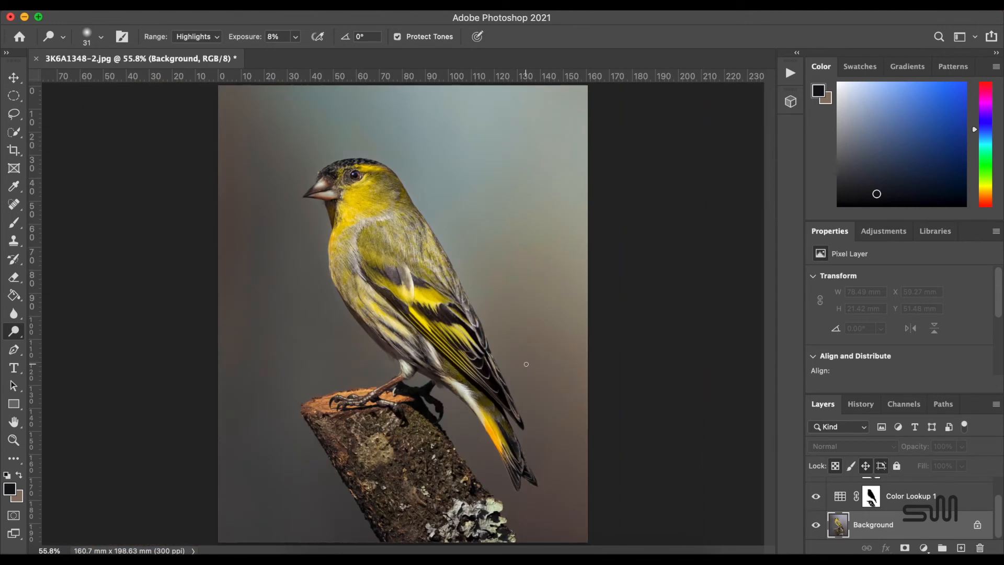
{"action": "scroll", "coordinate": [526, 364], "scroll_direction": "up", "scroll_amount": 6}
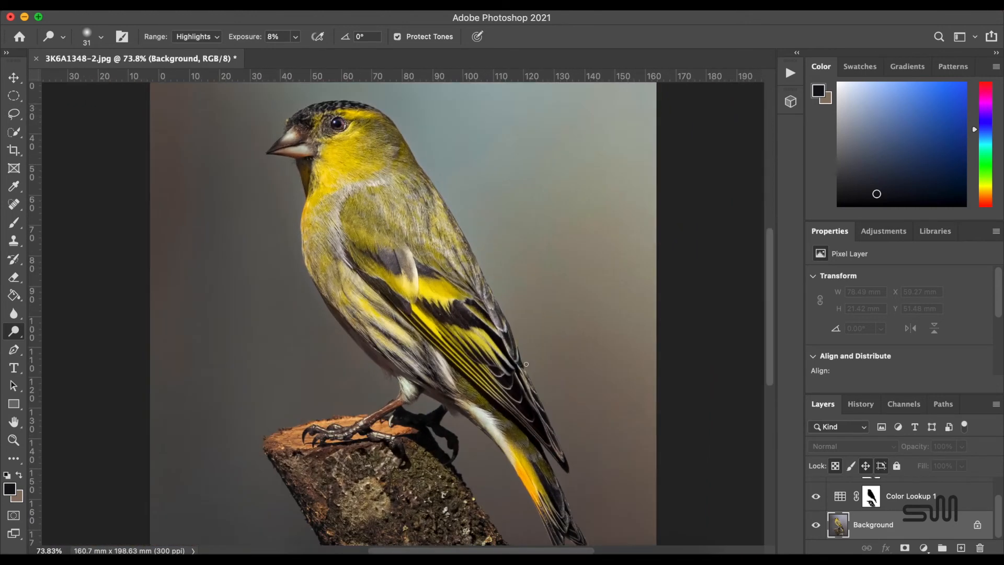
{"action": "scroll", "coordinate": [526, 364], "scroll_direction": "up", "scroll_amount": 10}
{"action": "scroll", "coordinate": [526, 364], "scroll_direction": "left", "scroll_amount": 1}
{"action": "scroll", "coordinate": [526, 364], "scroll_direction": "down", "scroll_amount": 7}
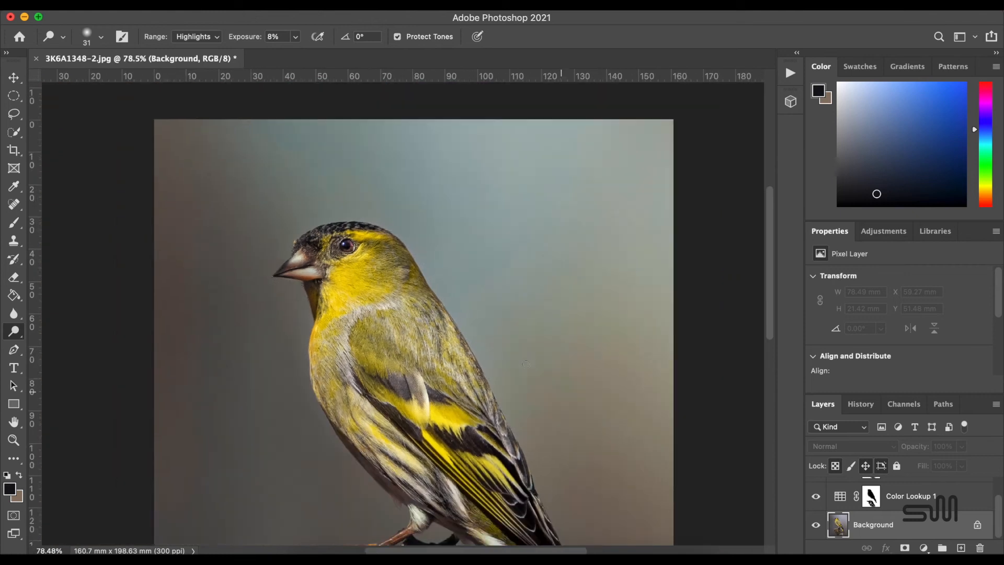
{"action": "right_click", "coordinate": [898, 520]}
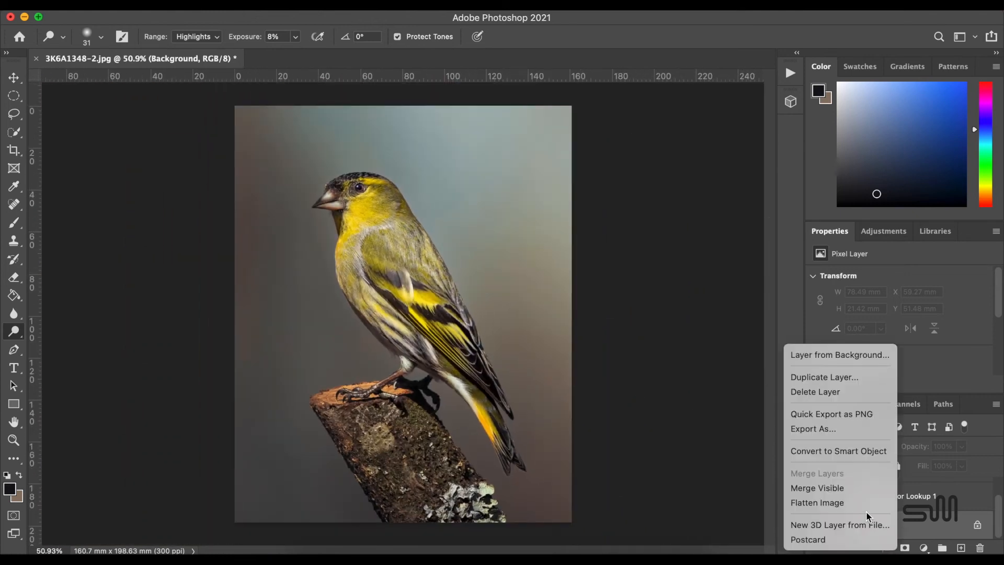
{"action": "left_click", "coordinate": [860, 485]}
Step: Smooth the background behind the bird's head and back using the Blur tool with a 348 px brush and 100% strength
{"action": "left_click", "coordinate": [14, 313]}
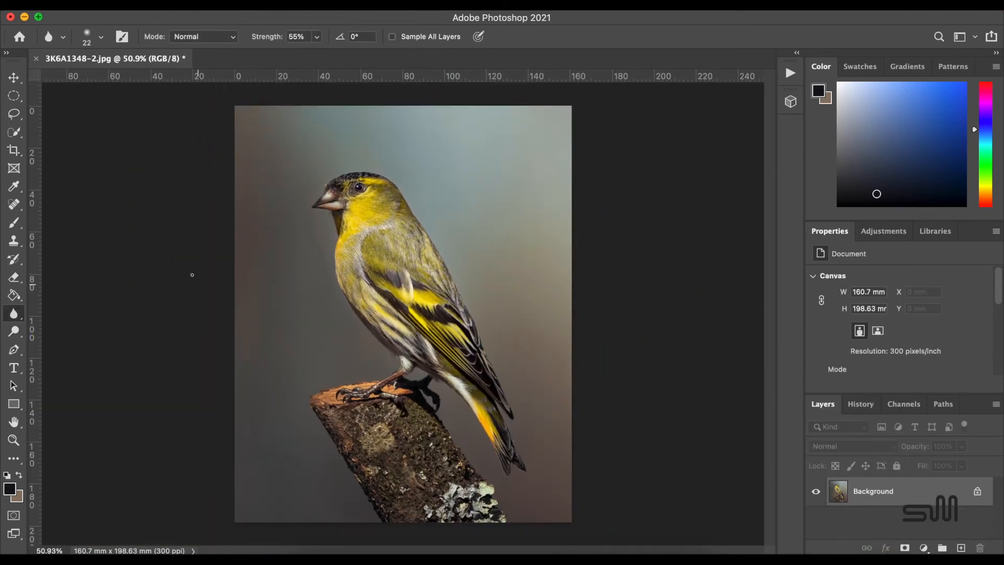
{"action": "left_click", "coordinate": [101, 36]}
{"action": "left_click", "coordinate": [317, 36]}
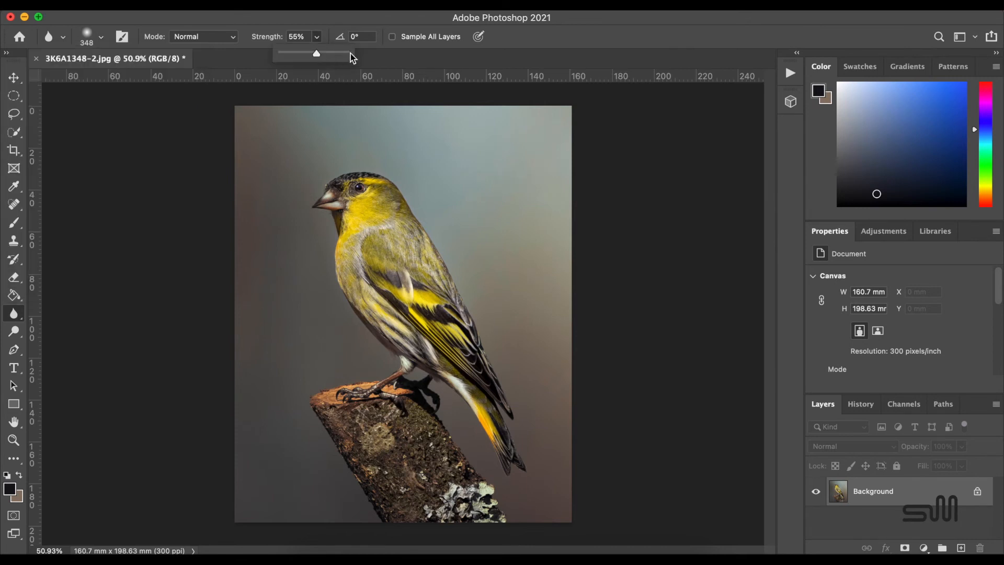
{"action": "left_click", "coordinate": [349, 56]}
{"action": "scroll", "coordinate": [572, 157], "scroll_direction": "up", "scroll_amount": 7}
{"action": "left_click_drag", "start_coordinate": [544, 199], "coordinate": [401, 194]}
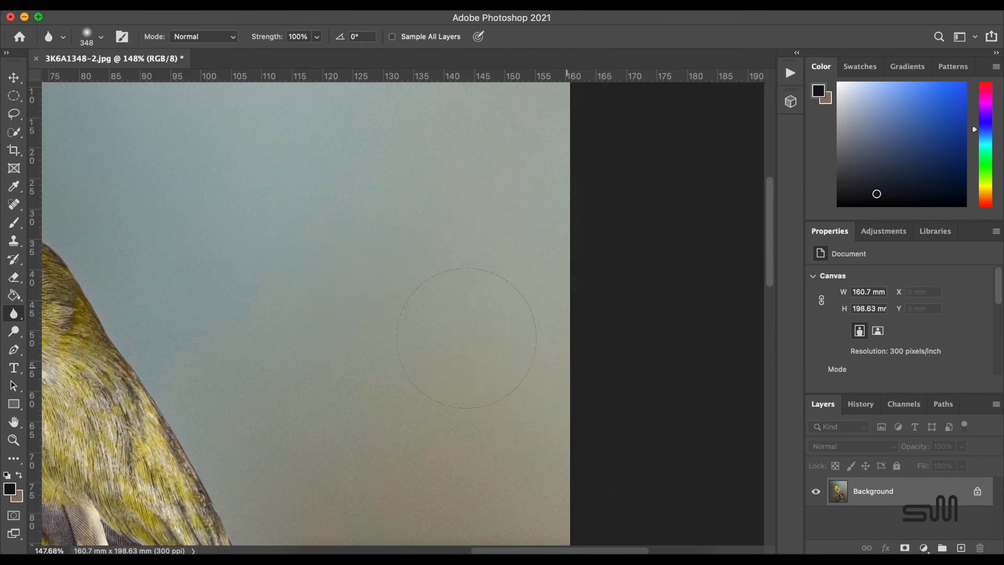
{"action": "scroll", "coordinate": [467, 338], "scroll_direction": "up", "scroll_amount": 3}
{"action": "mouse_move", "coordinate": [469, 197]}
{"action": "left_mouse_down"}
{"action": "mouse_move", "coordinate": [215, 268]}
{"action": "mouse_move", "coordinate": [511, 307]}
{"action": "left_mouse_up"}
Step: Blur the background above the bird's head and down in front of its body to beside the branch
{"action": "scroll", "coordinate": [508, 287], "scroll_direction": "left", "scroll_amount": 6}
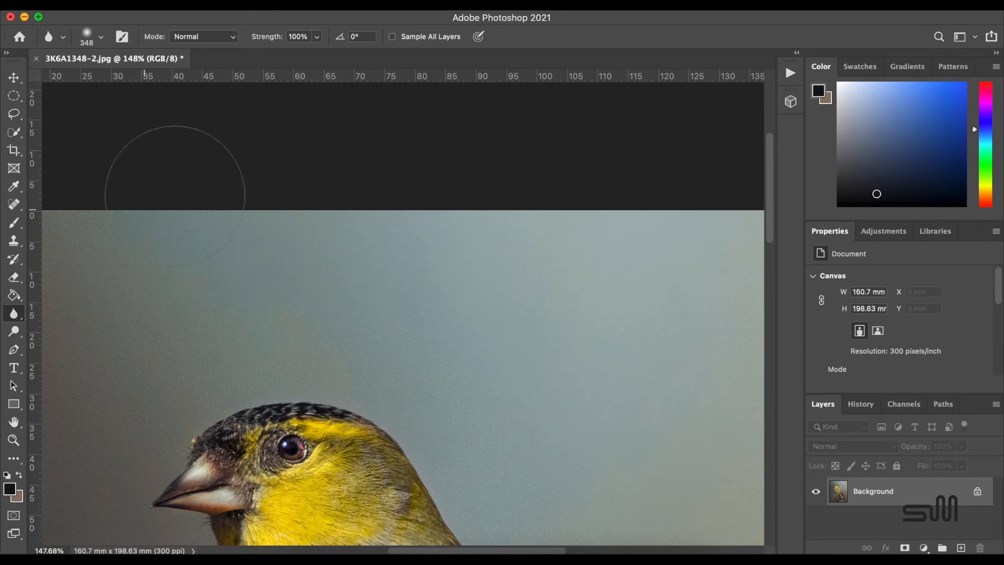
{"action": "scroll", "coordinate": [175, 196], "scroll_direction": "left", "scroll_amount": 6}
{"action": "scroll", "coordinate": [175, 196], "scroll_direction": "down", "scroll_amount": 3}
{"action": "scroll", "coordinate": [186, 267], "scroll_direction": "down", "scroll_amount": 5}
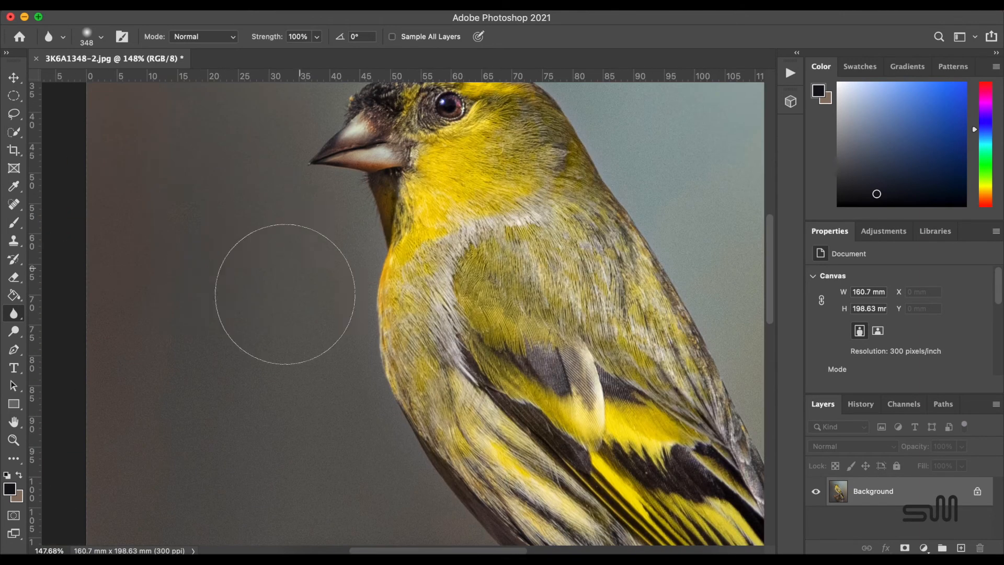
{"action": "scroll", "coordinate": [162, 417], "scroll_direction": "down", "scroll_amount": 5}
{"action": "scroll", "coordinate": [133, 275], "scroll_direction": "left", "scroll_amount": 5}
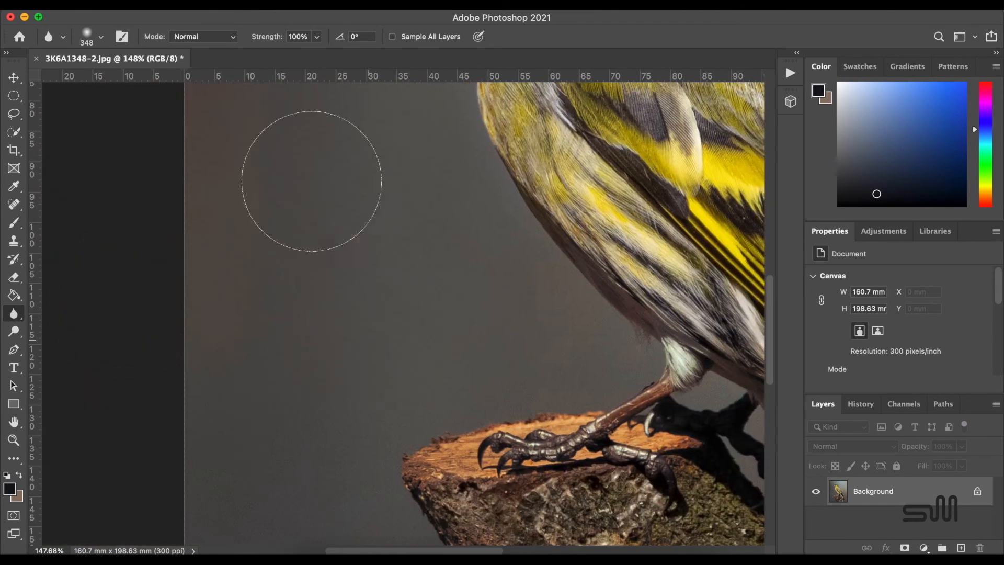
{"action": "scroll", "coordinate": [219, 408], "scroll_direction": "down", "scroll_amount": 5}
{"action": "scroll", "coordinate": [170, 413], "scroll_direction": "down", "scroll_amount": 5}
Step: Blur the background from below the tail up along the bird's back to the area above its head
{"action": "scroll", "coordinate": [399, 309], "scroll_direction": "up", "scroll_amount": 10}
{"action": "scroll", "coordinate": [478, 218], "scroll_direction": "right", "scroll_amount": 8}
{"action": "scroll", "coordinate": [391, 300], "scroll_direction": "down", "scroll_amount": 5}
{"action": "scroll", "coordinate": [390, 300], "scroll_direction": "right", "scroll_amount": 4}
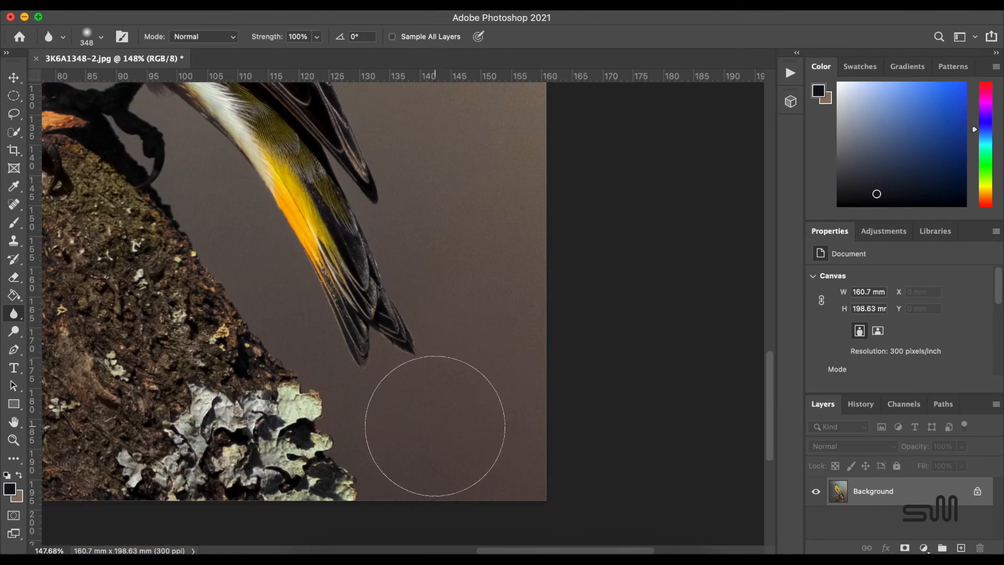
{"action": "scroll", "coordinate": [450, 167], "scroll_direction": "up", "scroll_amount": 5}
{"action": "scroll", "coordinate": [482, 426], "scroll_direction": "up", "scroll_amount": 10}
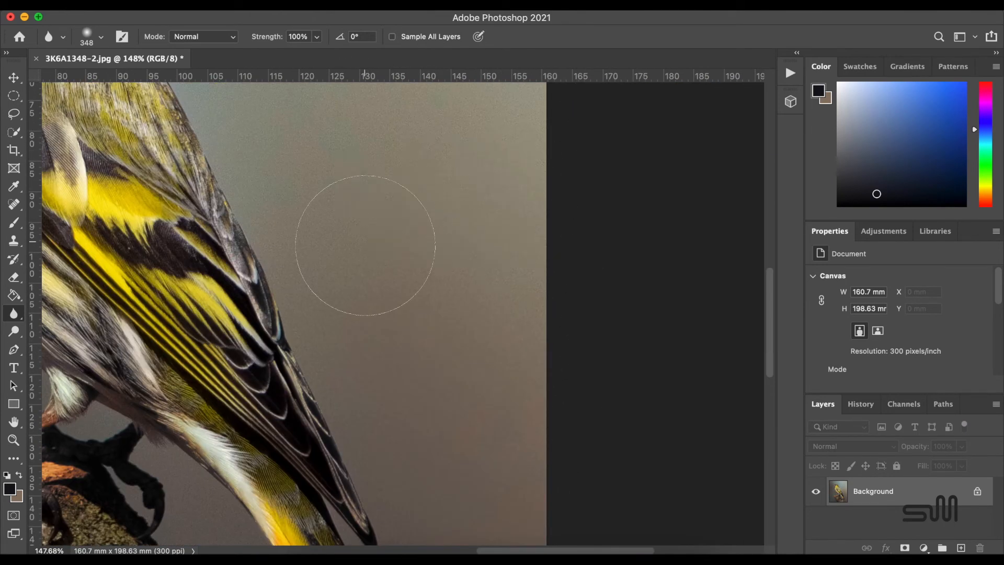
{"action": "scroll", "coordinate": [221, 148], "scroll_direction": "up", "scroll_amount": 8}
{"action": "scroll", "coordinate": [424, 301], "scroll_direction": "left", "scroll_amount": 6}
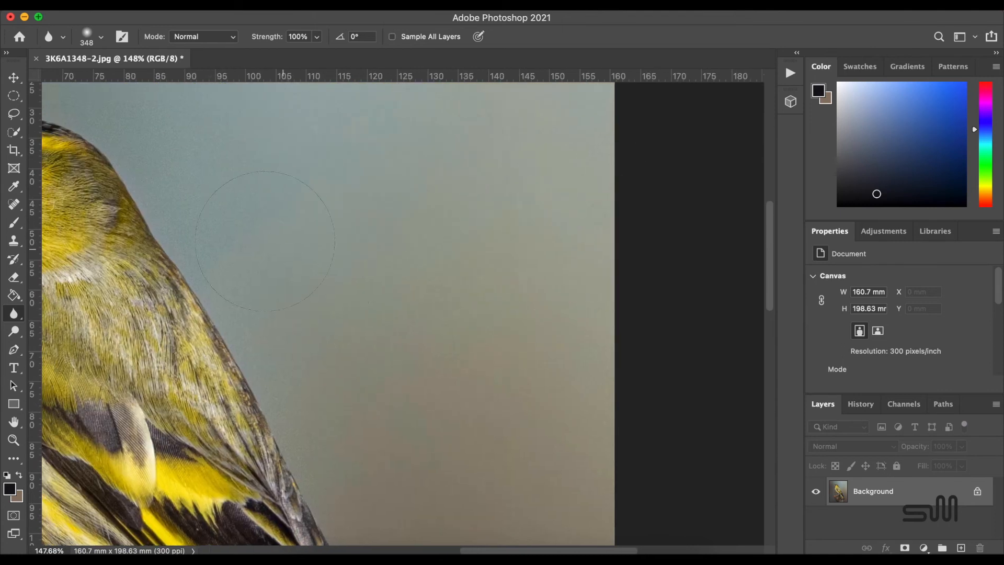
{"action": "scroll", "coordinate": [259, 151], "scroll_direction": "left", "scroll_amount": 8}
{"action": "scroll", "coordinate": [260, 151], "scroll_direction": "up", "scroll_amount": 3}
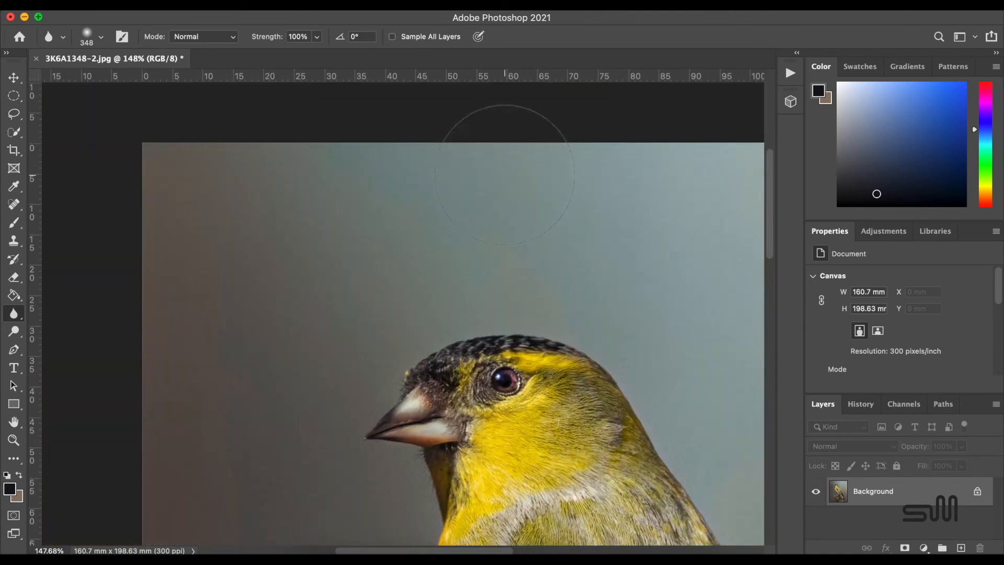
Step: Reduce the Blur brush to 68 px and smooth the background along the cut branch's edge
{"action": "scroll", "coordinate": [235, 147], "scroll_direction": "down", "scroll_amount": 5}
{"action": "scroll", "coordinate": [162, 442], "scroll_direction": "down", "scroll_amount": 10}
{"action": "left_click", "coordinate": [102, 38]}
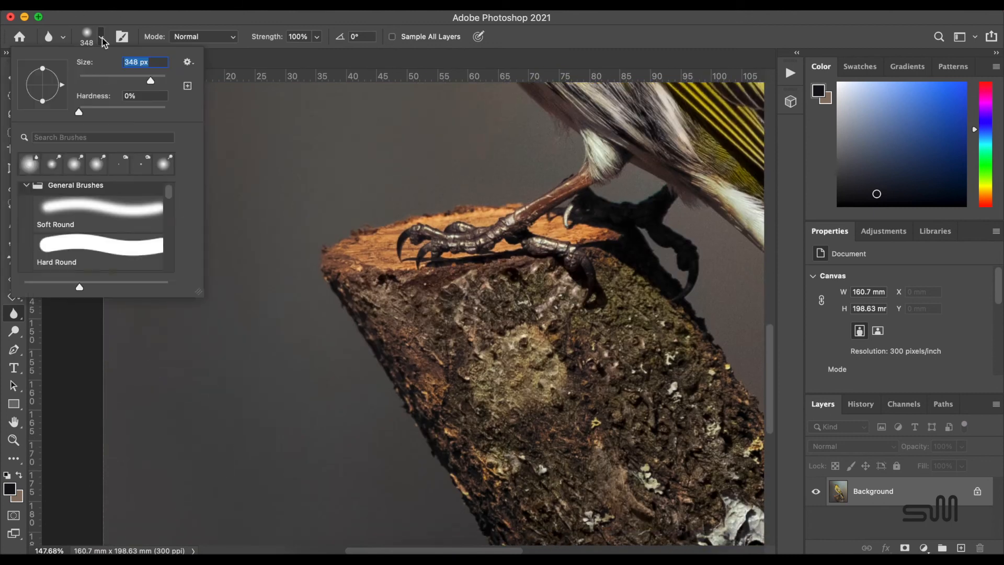
{"action": "scroll", "coordinate": [295, 331], "scroll_direction": "up", "scroll_amount": 3}
{"action": "scroll", "coordinate": [364, 422], "scroll_direction": "down", "scroll_amount": 4}
{"action": "key", "text": "Return"}
{"action": "scroll", "coordinate": [324, 247], "scroll_direction": "up", "scroll_amount": 4}
{"action": "scroll", "coordinate": [324, 247], "scroll_direction": "left", "scroll_amount": 3}
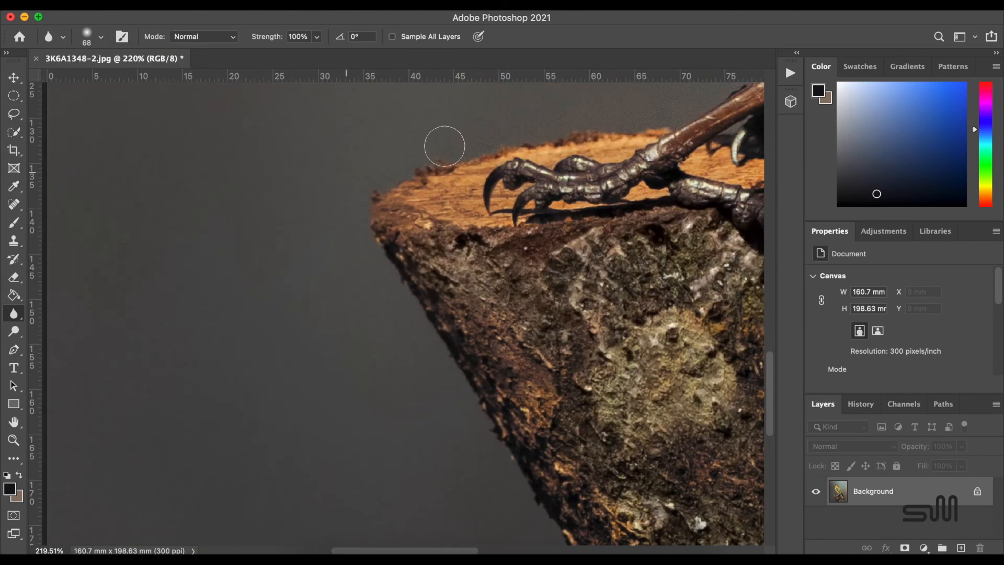
Step: Blur the background close to the bird's belly, breast, beak and crown with the 68 px brush
{"action": "scroll", "coordinate": [444, 145], "scroll_direction": "up", "scroll_amount": 4}
{"action": "scroll", "coordinate": [679, 215], "scroll_direction": "up", "scroll_amount": 5}
{"action": "scroll", "coordinate": [679, 214], "scroll_direction": "left", "scroll_amount": 3}
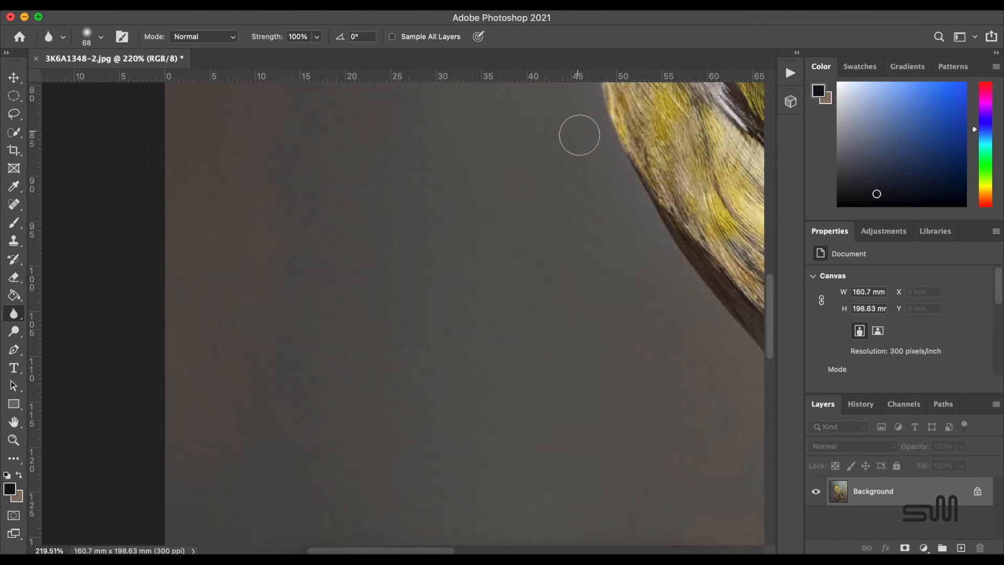
{"action": "scroll", "coordinate": [680, 341], "scroll_direction": "up", "scroll_amount": 5}
{"action": "scroll", "coordinate": [680, 341], "scroll_direction": "left", "scroll_amount": 2}
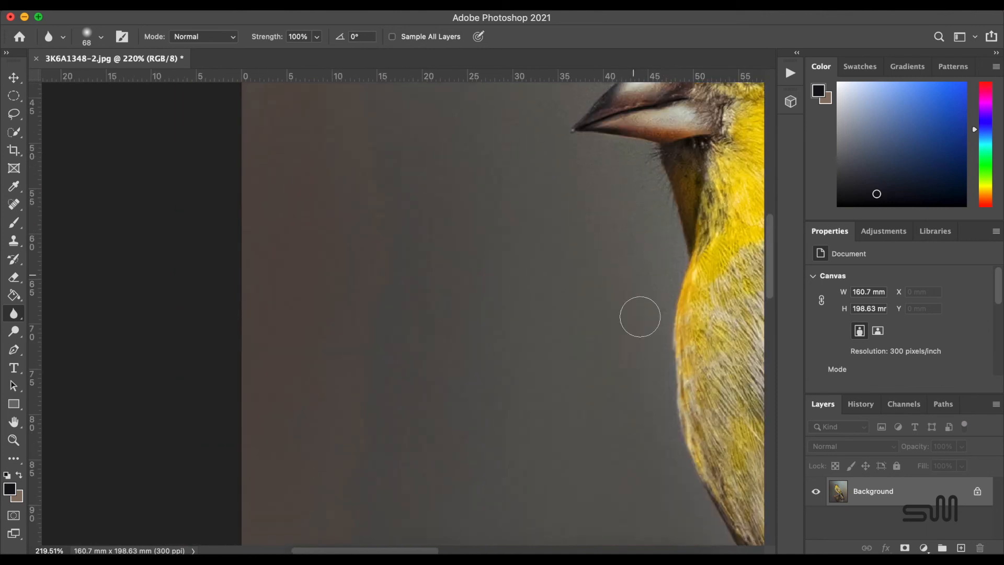
{"action": "scroll", "coordinate": [640, 317], "scroll_direction": "up", "scroll_amount": 5}
{"action": "scroll", "coordinate": [497, 279], "scroll_direction": "right", "scroll_amount": 2}
{"action": "scroll", "coordinate": [655, 157], "scroll_direction": "right", "scroll_amount": 5}
{"action": "scroll", "coordinate": [523, 177], "scroll_direction": "up", "scroll_amount": 1}
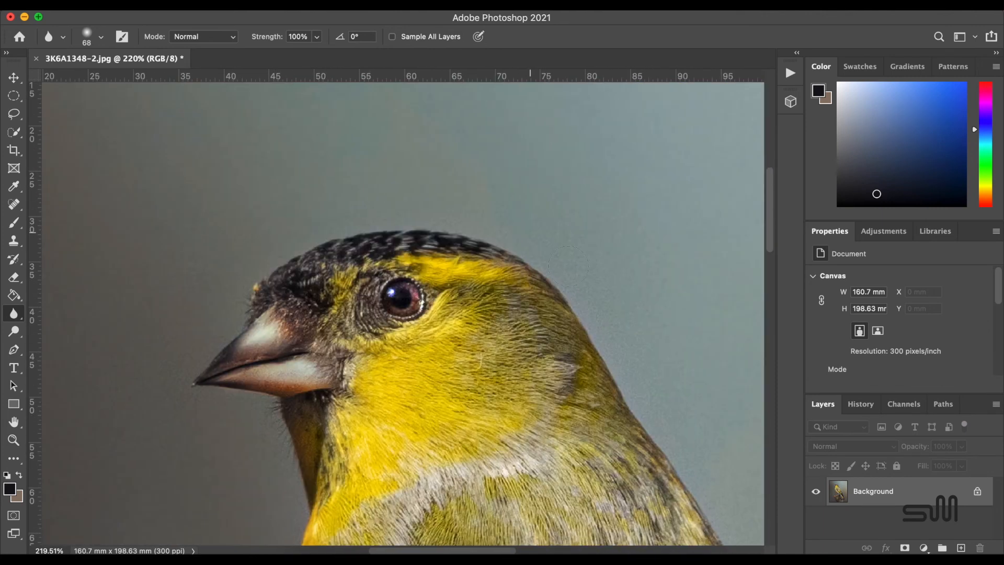
Step: Blur the background close to the bird's back, folded wing and tail tip
{"action": "scroll", "coordinate": [569, 266], "scroll_direction": "down", "scroll_amount": 5}
{"action": "scroll", "coordinate": [606, 287], "scroll_direction": "right", "scroll_amount": 4}
{"action": "scroll", "coordinate": [612, 416], "scroll_direction": "down", "scroll_amount": 5}
{"action": "scroll", "coordinate": [638, 363], "scroll_direction": "right", "scroll_amount": 4}
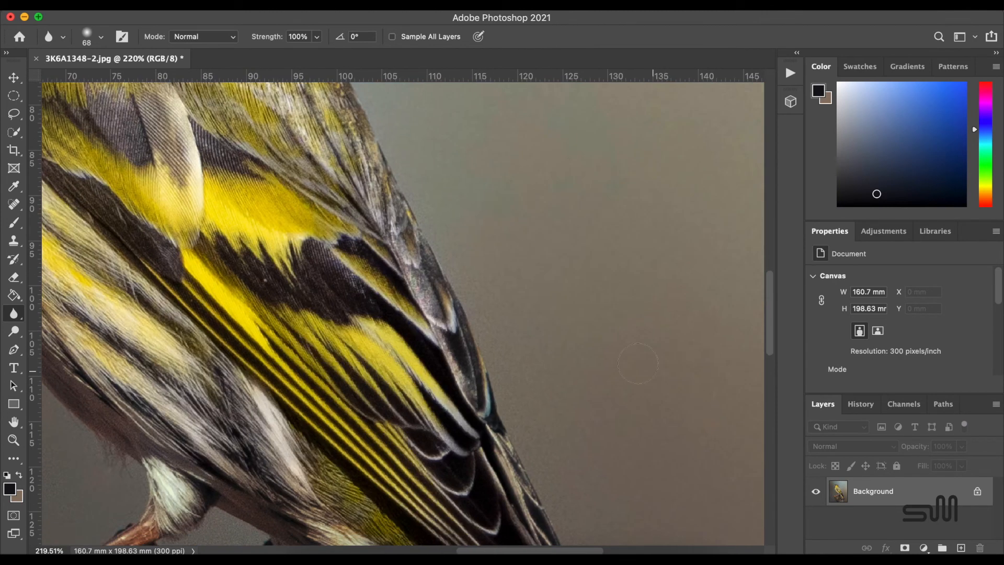
{"action": "scroll", "coordinate": [598, 429], "scroll_direction": "down", "scroll_amount": 5}
{"action": "scroll", "coordinate": [598, 428], "scroll_direction": "right", "scroll_amount": 3}
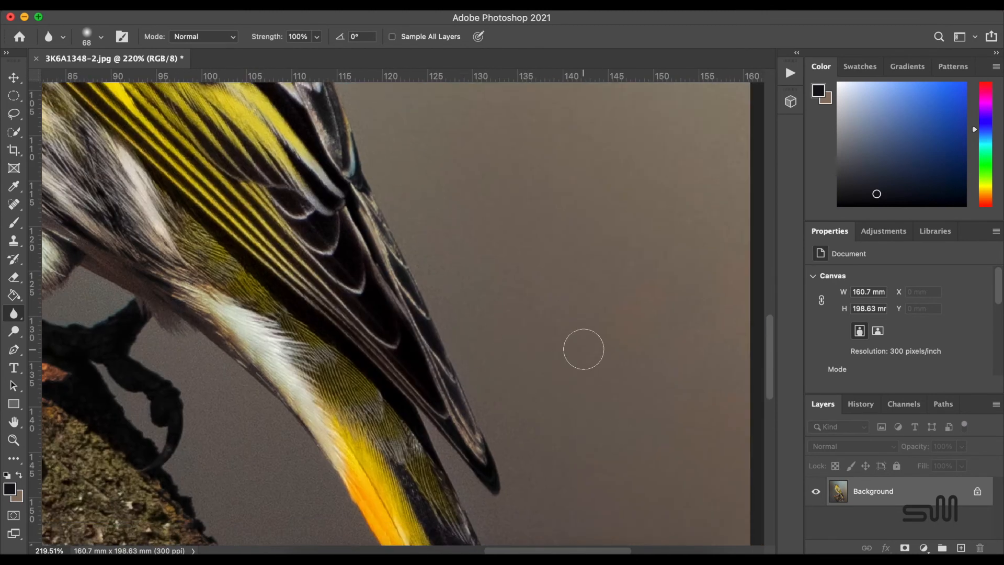
{"action": "scroll", "coordinate": [584, 349], "scroll_direction": "down", "scroll_amount": 5}
{"action": "scroll", "coordinate": [584, 349], "scroll_direction": "right", "scroll_amount": 3}
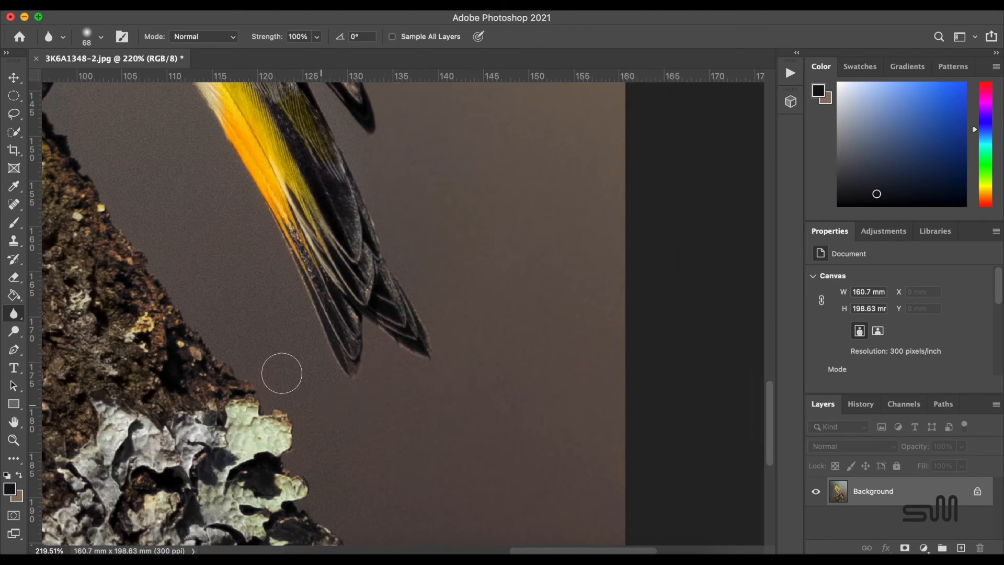
Step: Reduce the Blur brush to 20 px and smooth the narrow background gap between the bird's wing tip and tail
{"action": "scroll", "coordinate": [126, 173], "scroll_direction": "up", "scroll_amount": 3}
{"action": "scroll", "coordinate": [156, 197], "scroll_direction": "left", "scroll_amount": 2}
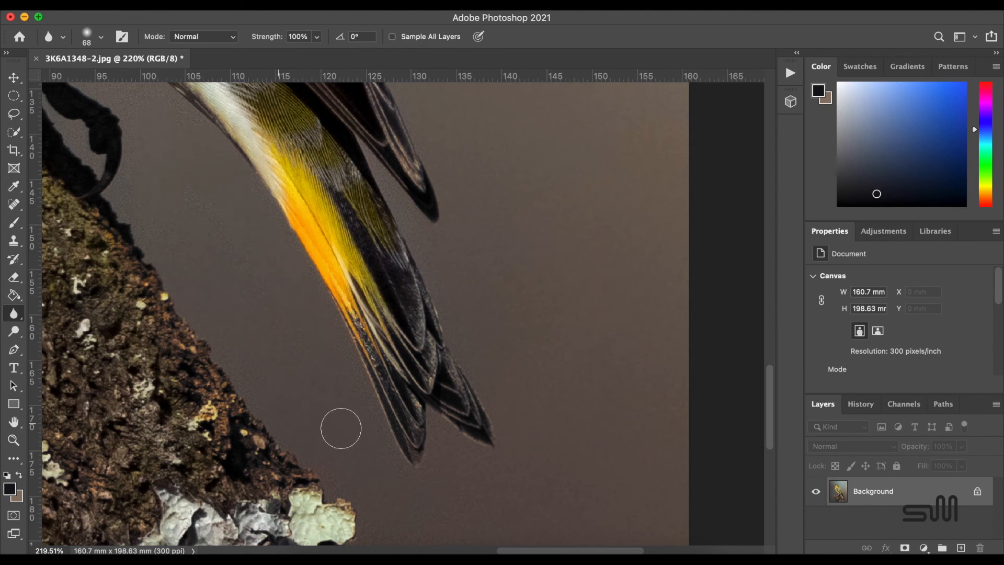
{"action": "scroll", "coordinate": [341, 428], "scroll_direction": "up", "scroll_amount": 5}
{"action": "scroll", "coordinate": [341, 428], "scroll_direction": "left", "scroll_amount": 3}
{"action": "scroll", "coordinate": [154, 306], "scroll_direction": "left", "scroll_amount": 4}
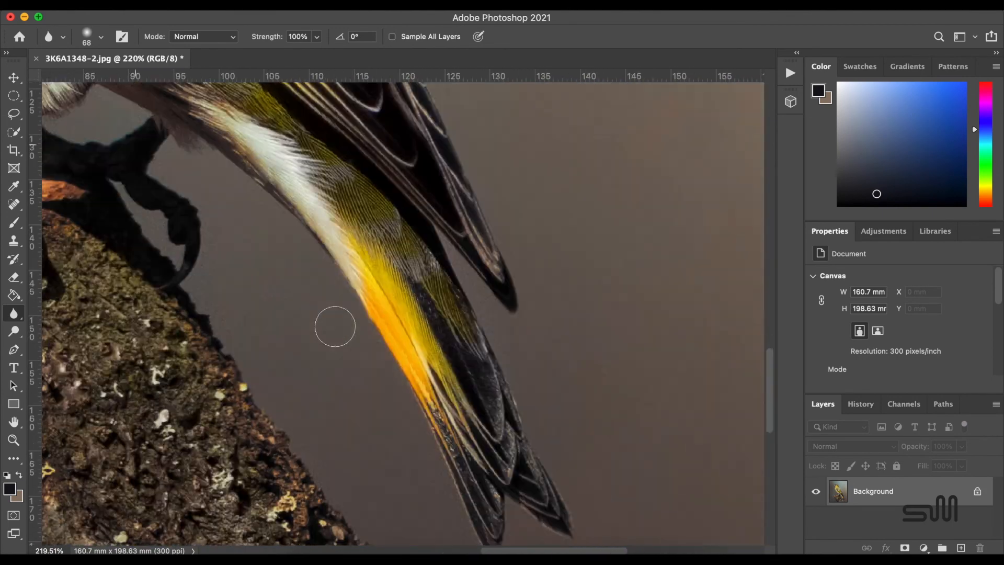
{"action": "left_click", "coordinate": [101, 37]}
{"action": "left_click_drag", "start_coordinate": [94, 82], "coordinate": [85, 82]}
{"action": "left_click", "coordinate": [451, 260]}
{"action": "scroll", "coordinate": [468, 278], "scroll_direction": "down", "scroll_amount": 8}
{"action": "scroll", "coordinate": [450, 213], "scroll_direction": "up", "scroll_amount": 5}
{"action": "scroll", "coordinate": [450, 213], "scroll_direction": "left", "scroll_amount": 4}
{"action": "scroll", "coordinate": [450, 217], "scroll_direction": "down", "scroll_amount": 8}
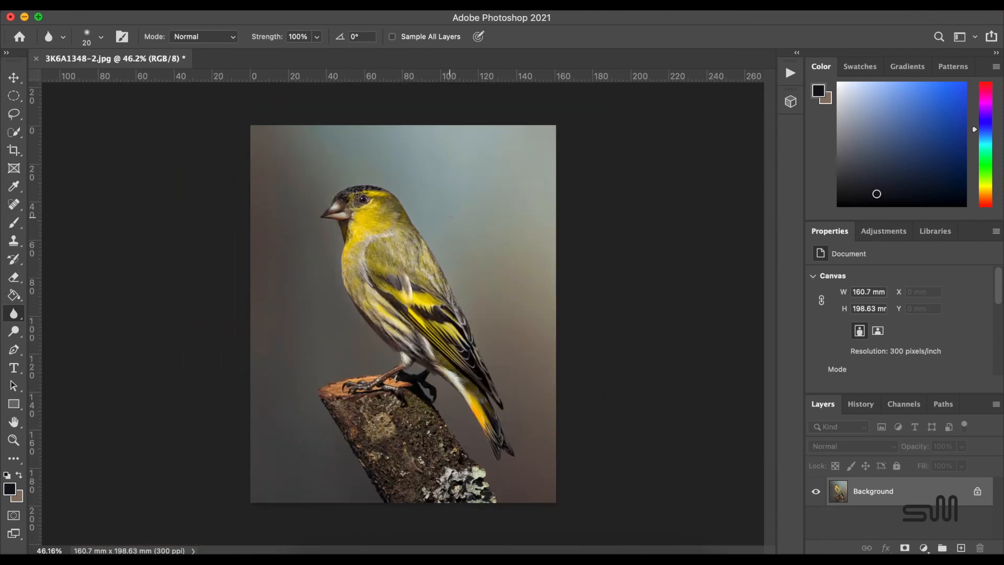
Step: Save the retouched photo as a JPEG named wip on the Desktop with the sRGB colour profile embedded
{"action": "scroll", "coordinate": [451, 217], "scroll_direction": "up", "scroll_amount": 3}
{"action": "scroll", "coordinate": [451, 217], "scroll_direction": "down", "scroll_amount": 2}
{"action": "left_click", "coordinate": [108, 6]}
{"action": "left_click", "coordinate": [129, 152]}
{"action": "type", "text": "hkj"}
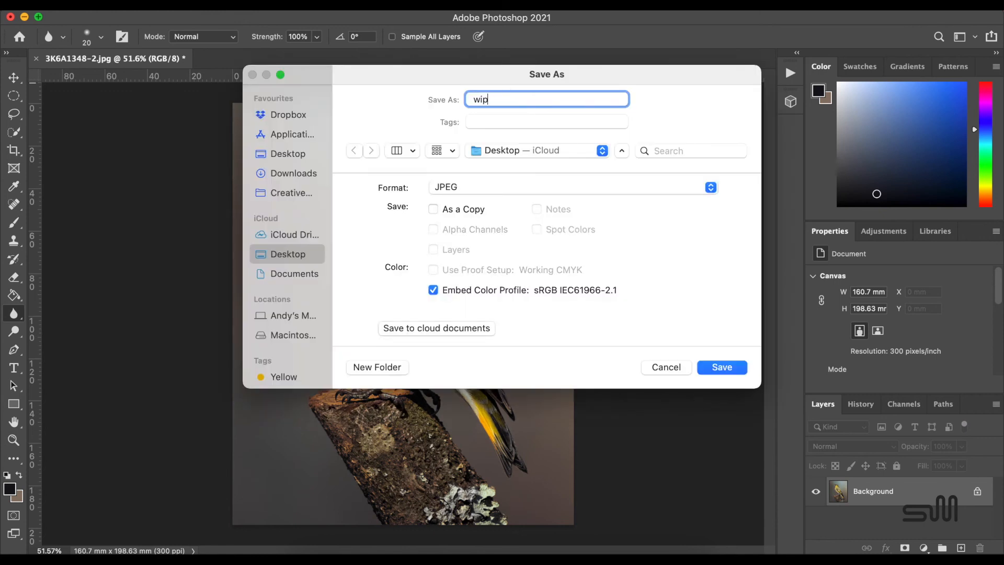
{"action": "left_click", "coordinate": [728, 370]}
{"action": "left_click", "coordinate": [586, 140]}
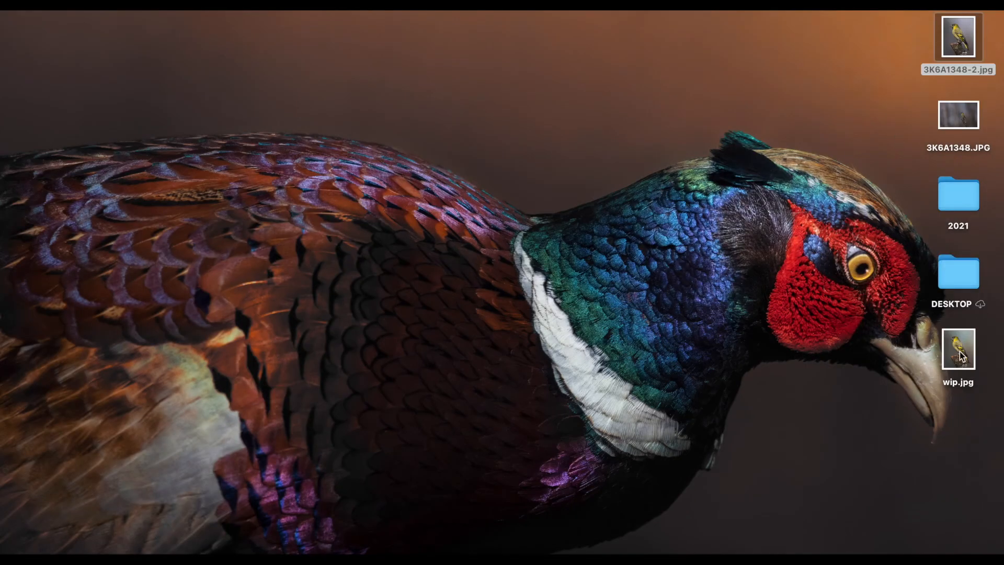
Step: Import wip.jpg from the Desktop into Lightroom Classic and open it for developing
{"action": "left_click_drag", "start_coordinate": [960, 352], "coordinate": [476, 553]}
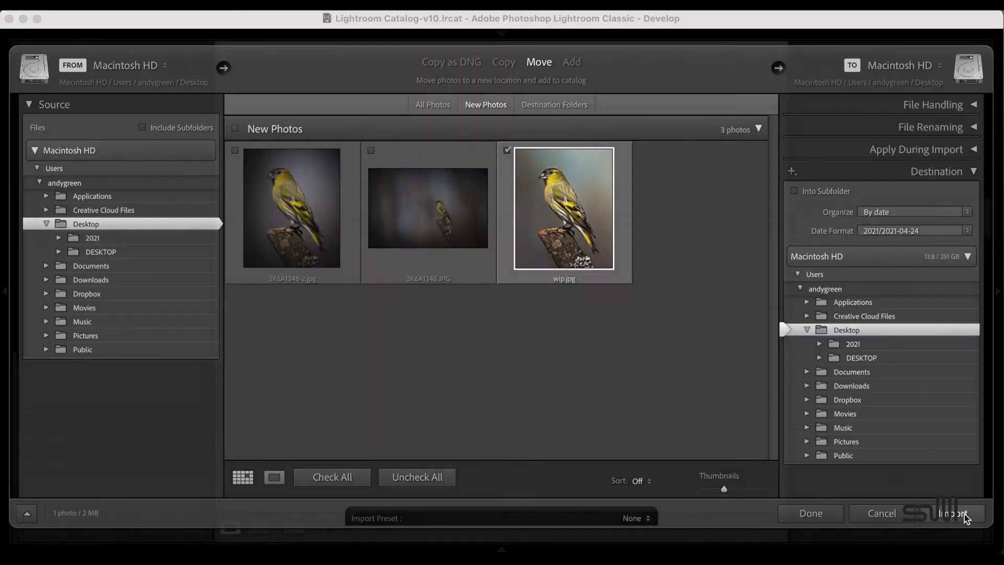
{"action": "left_click", "coordinate": [959, 512]}
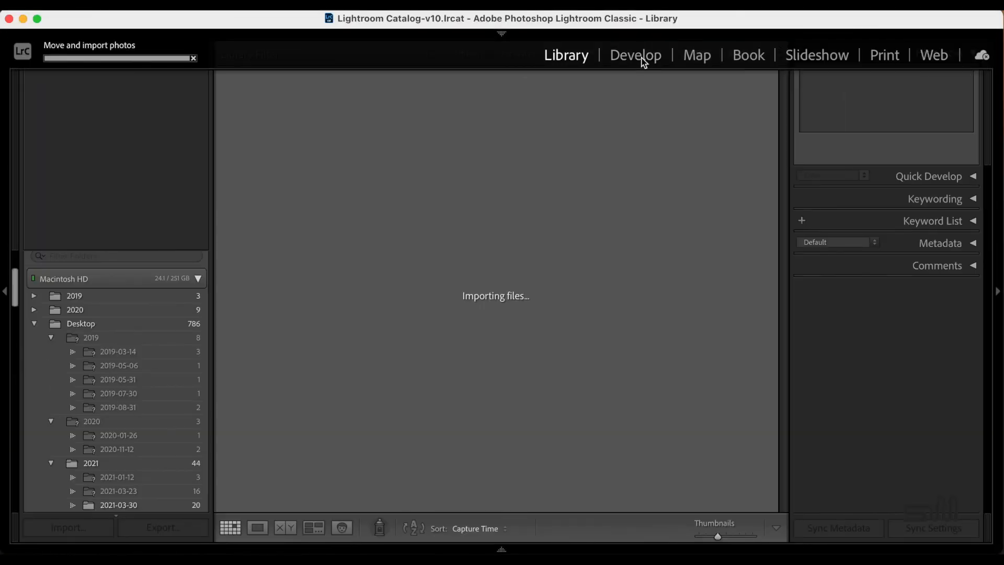
{"action": "left_click", "coordinate": [643, 60]}
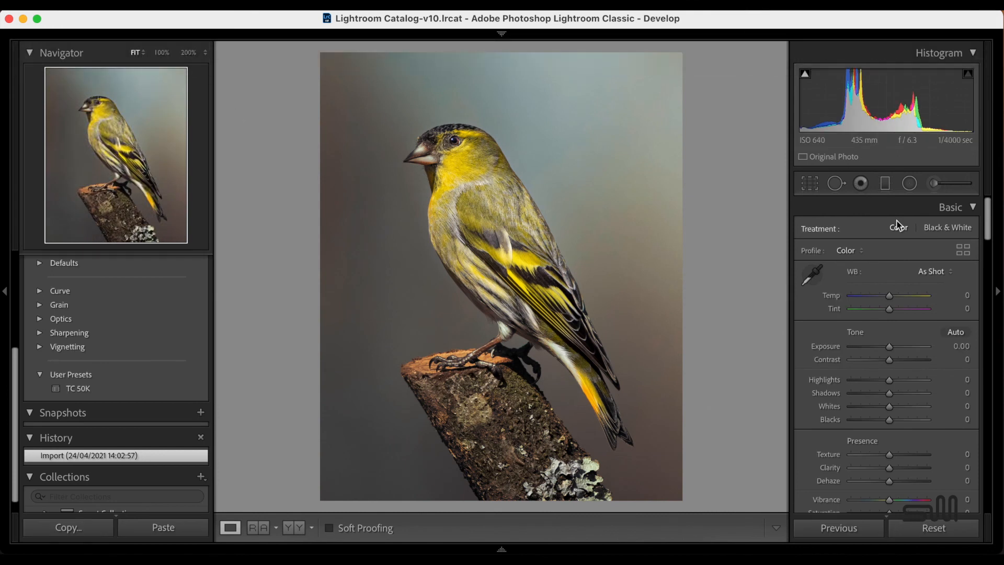
Step: Brush a local adjustment onto the background above and behind the bird's head and set its exposure to 0.54
{"action": "key", "text": "k"}
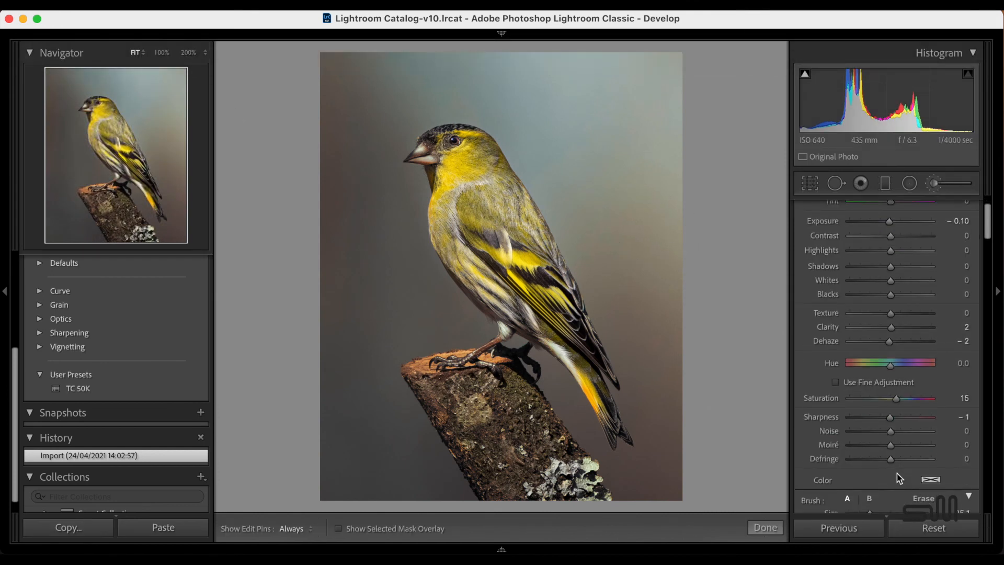
{"action": "scroll", "coordinate": [896, 473], "scroll_direction": "down", "scroll_amount": 2}
{"action": "left_click", "coordinate": [620, 110]}
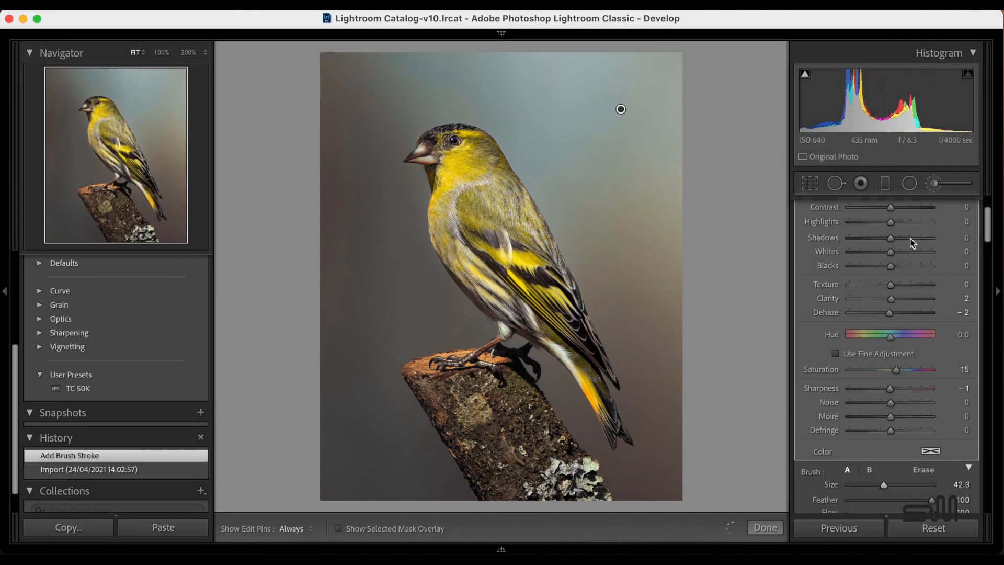
{"action": "scroll", "coordinate": [895, 281], "scroll_direction": "up", "scroll_amount": 5}
{"action": "left_click", "coordinate": [896, 280]}
Step: Extend the brightening brush over the background in front of the bird, beside the branch and near the tail, and finish the mask
{"action": "left_click_drag", "start_coordinate": [377, 314], "coordinate": [340, 246]}
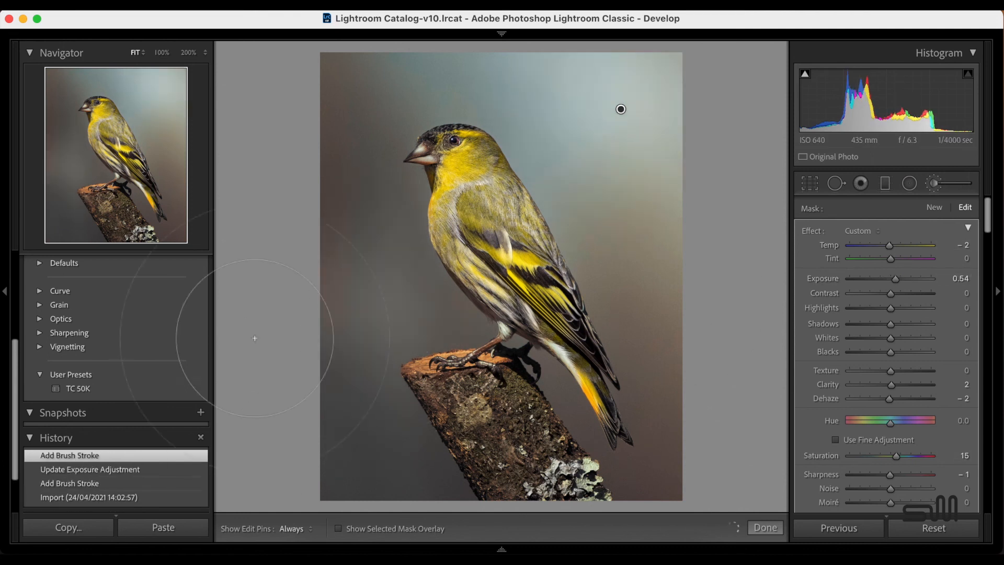
{"action": "left_click", "coordinate": [307, 324]}
{"action": "left_click", "coordinate": [338, 95]}
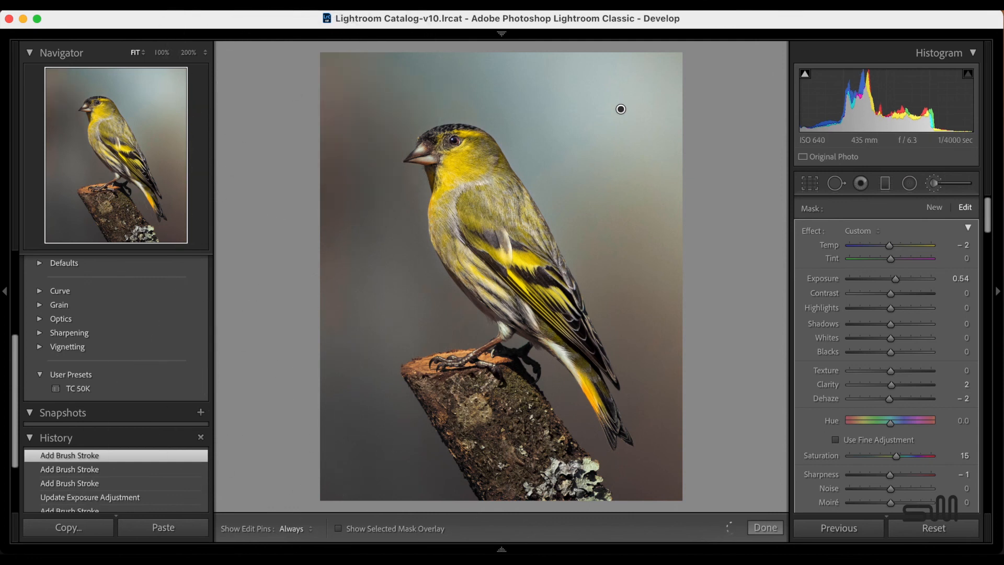
{"action": "left_click", "coordinate": [370, 482]}
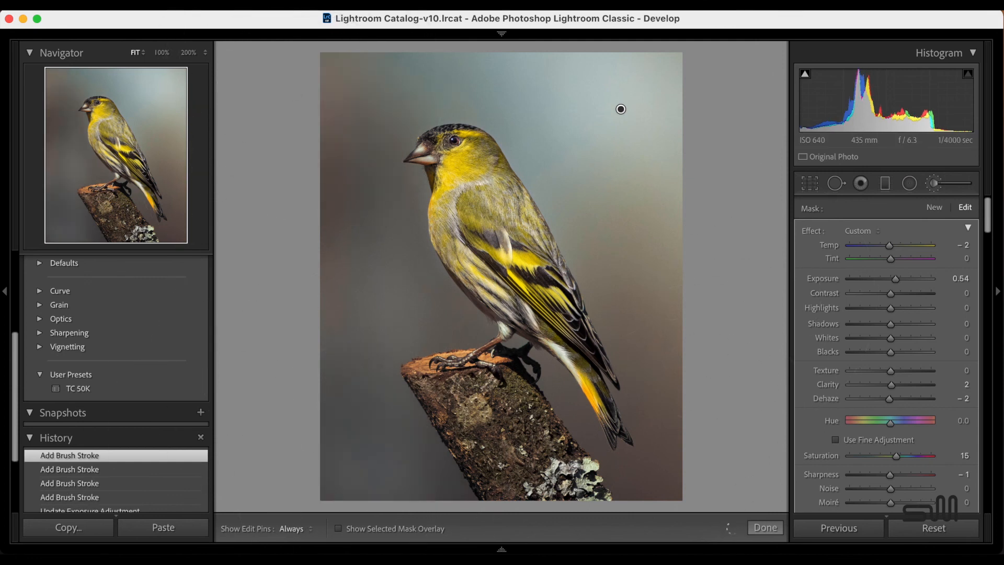
{"action": "left_click", "coordinate": [773, 357]}
{"action": "key", "text": "h"}
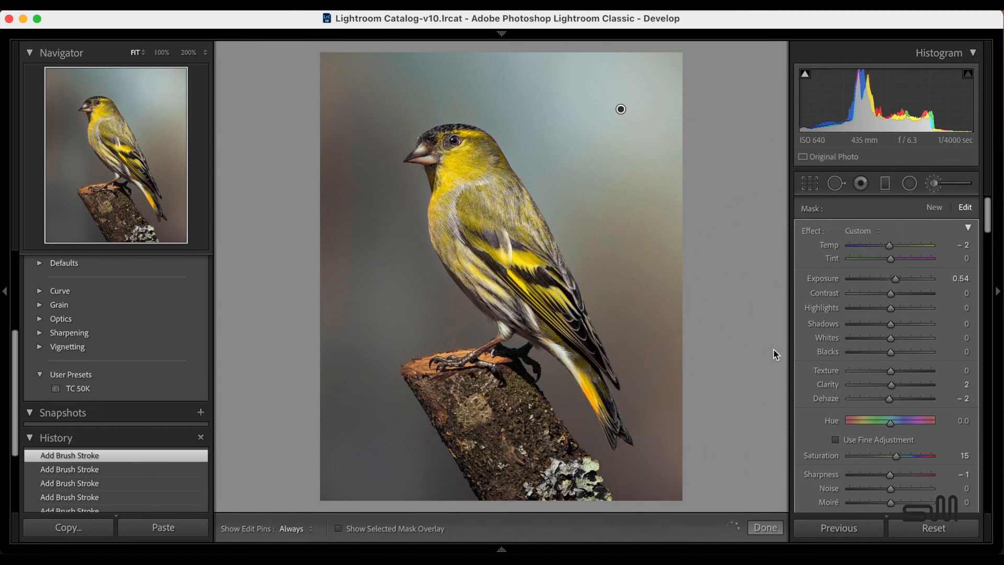
{"action": "left_click", "coordinate": [763, 529]}
Step: Export the finished bird photo to the hard drive
{"action": "left_click", "coordinate": [137, 7]}
{"action": "left_click", "coordinate": [152, 212]}
{"action": "left_click", "coordinate": [737, 445]}
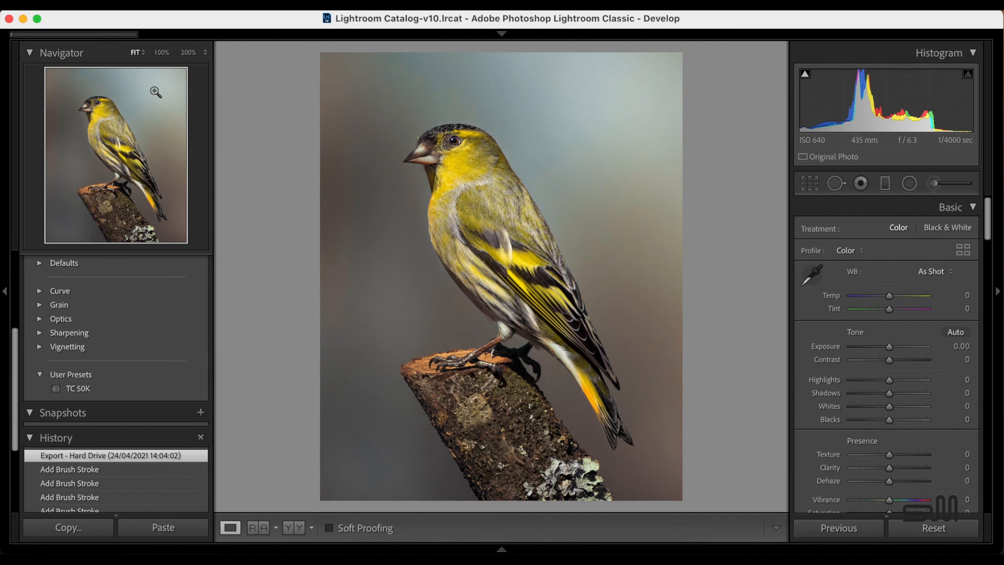